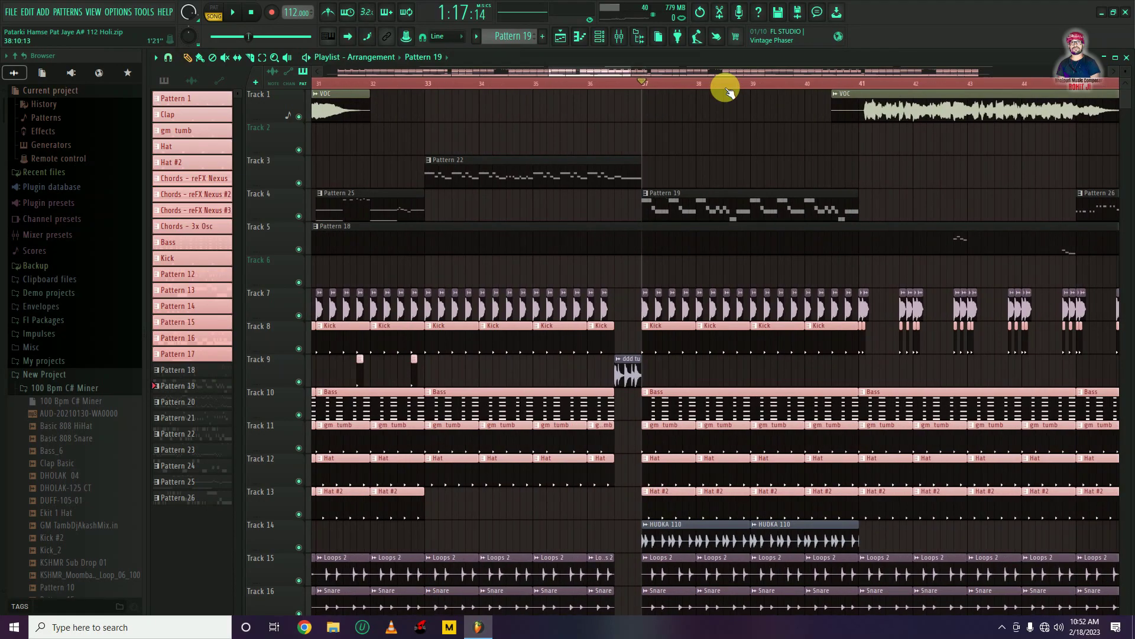
# Audition the arrangement from around bar 37 and solo Track 4 in the playlist to hear its patterns alone.
pyautogui.scroll(-5, 730, 92)
pyautogui.press('space')
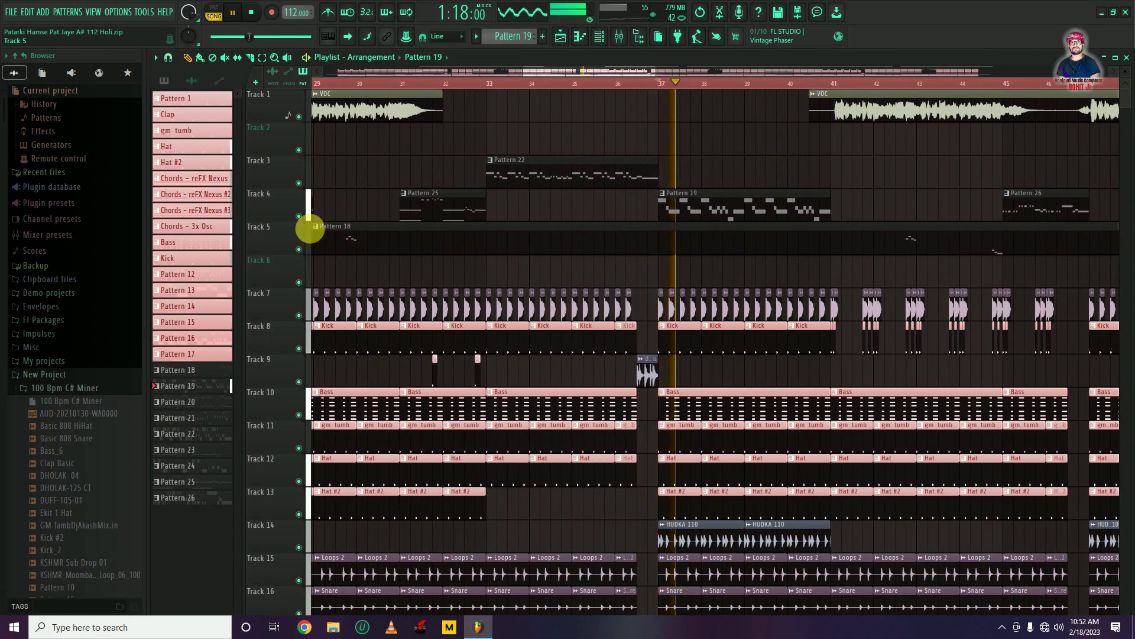
pyautogui.press('space')
pyautogui.rightClick(300, 216)
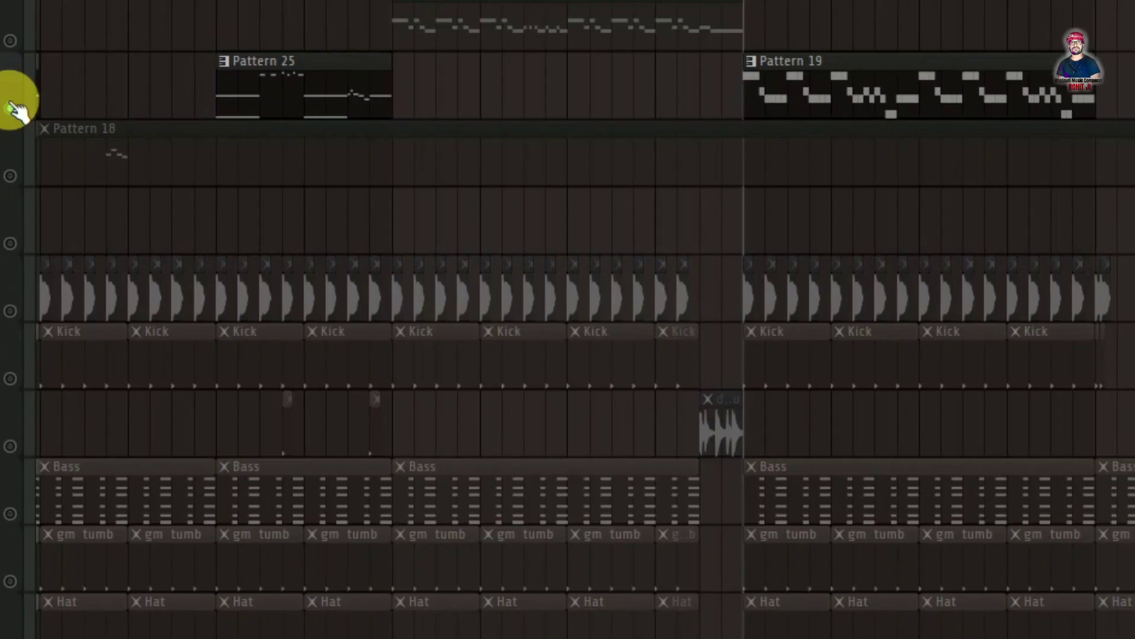
pyautogui.press('space')
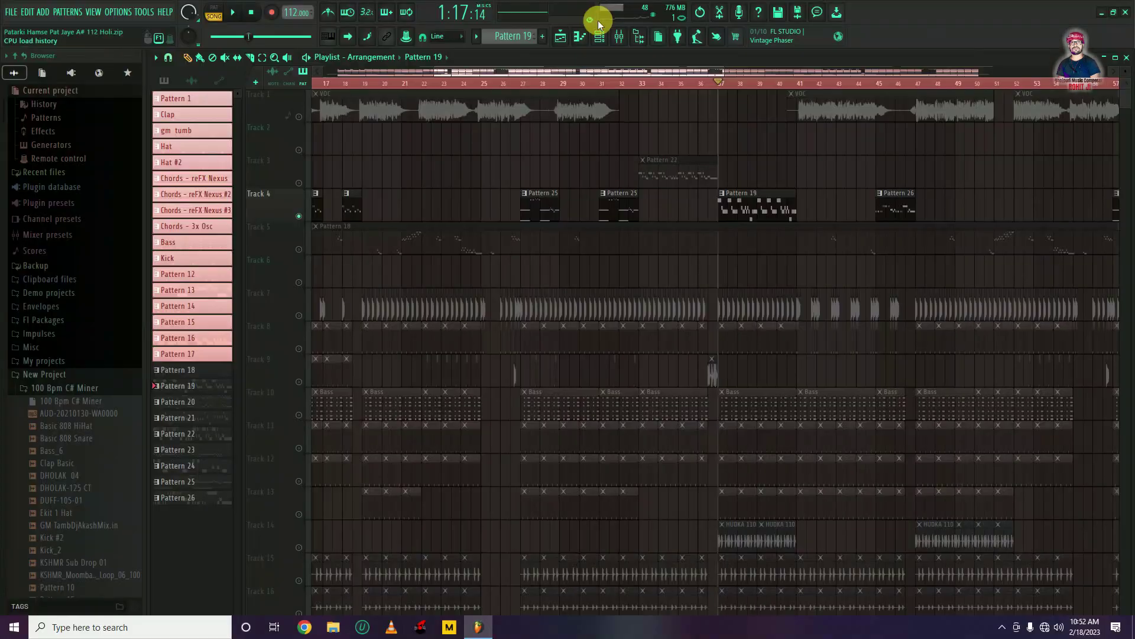
# In the channel rack, raise the Hardbite Fm Lead channel volume to 22% during playback and solo the SwarPlug #2 channel.
pyautogui.click(618, 37)
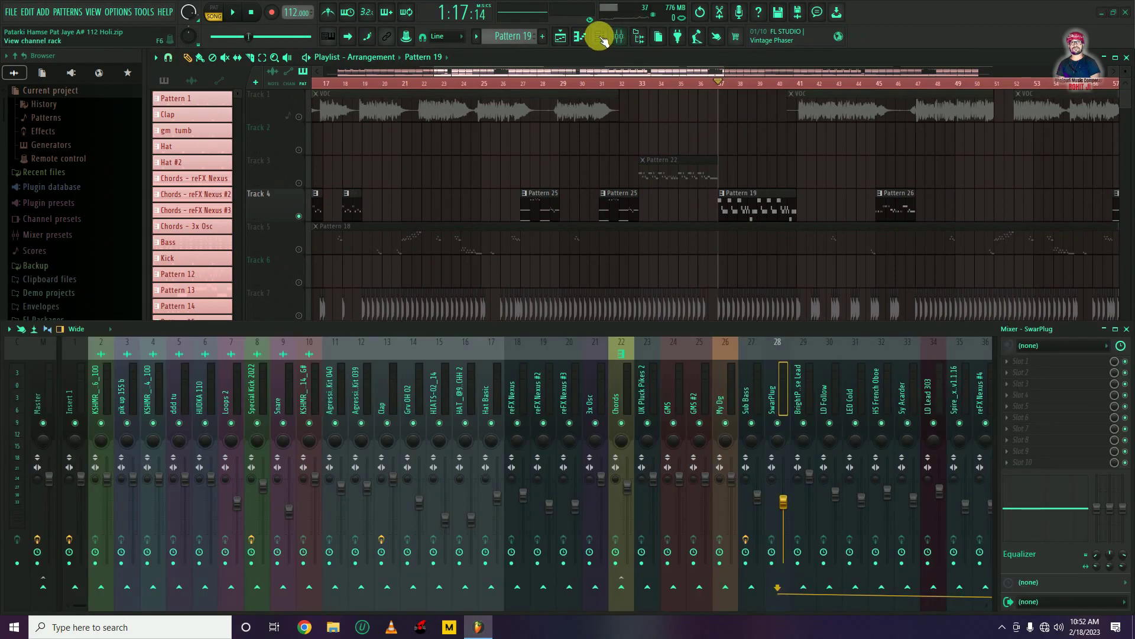
pyautogui.click(599, 36)
pyautogui.click(1127, 330)
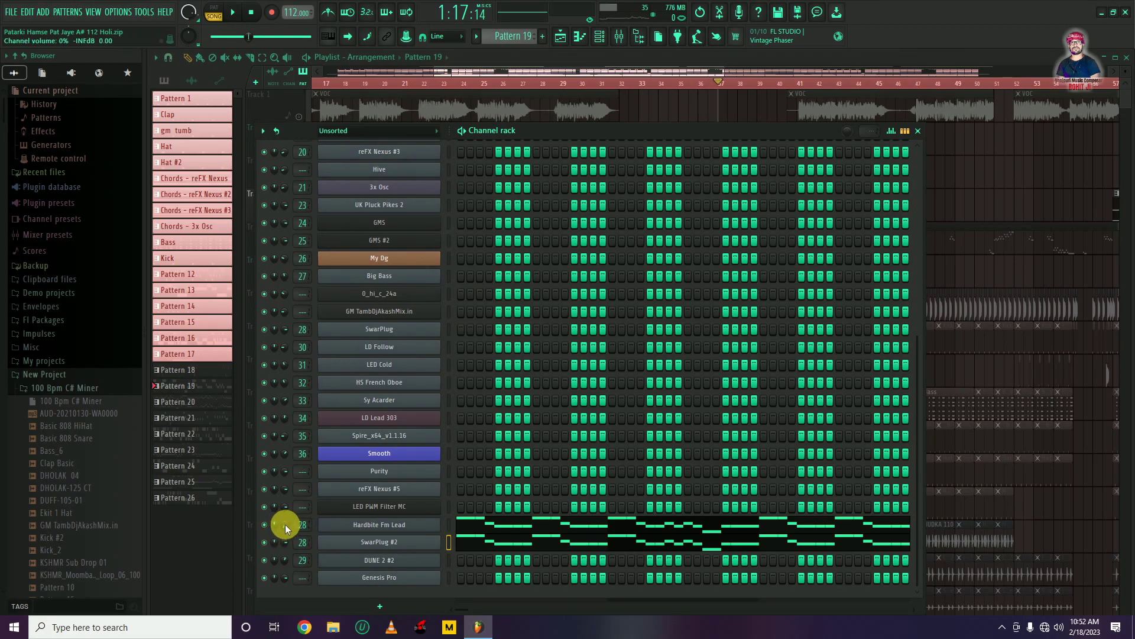
pyautogui.press('space')
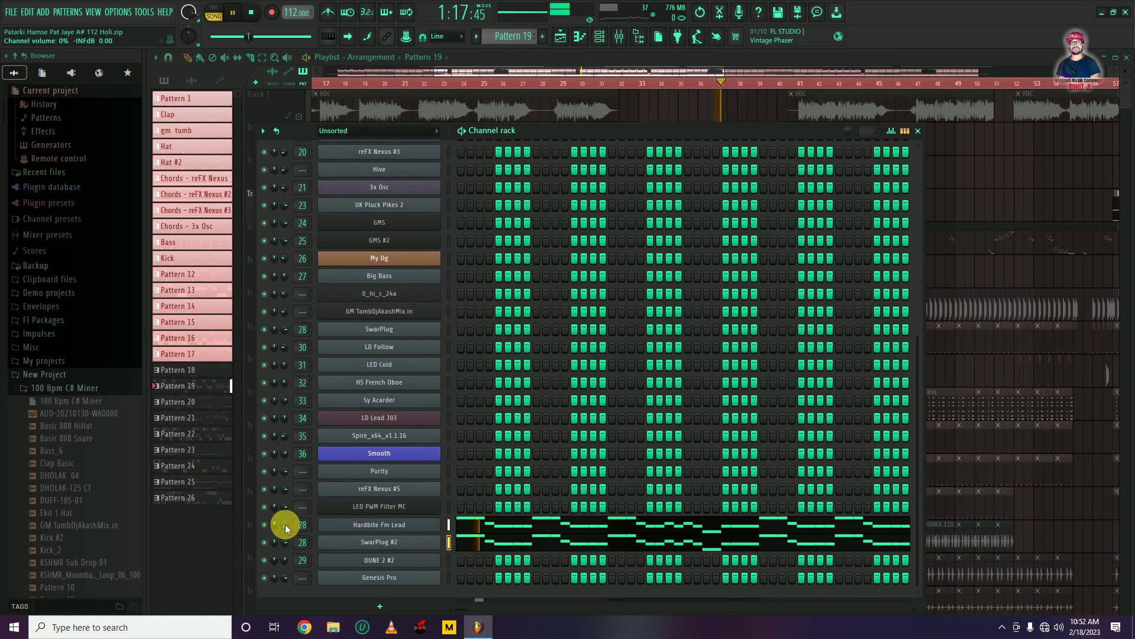
pyautogui.scroll(3, 285, 523)
pyautogui.scroll(2, 285, 524)
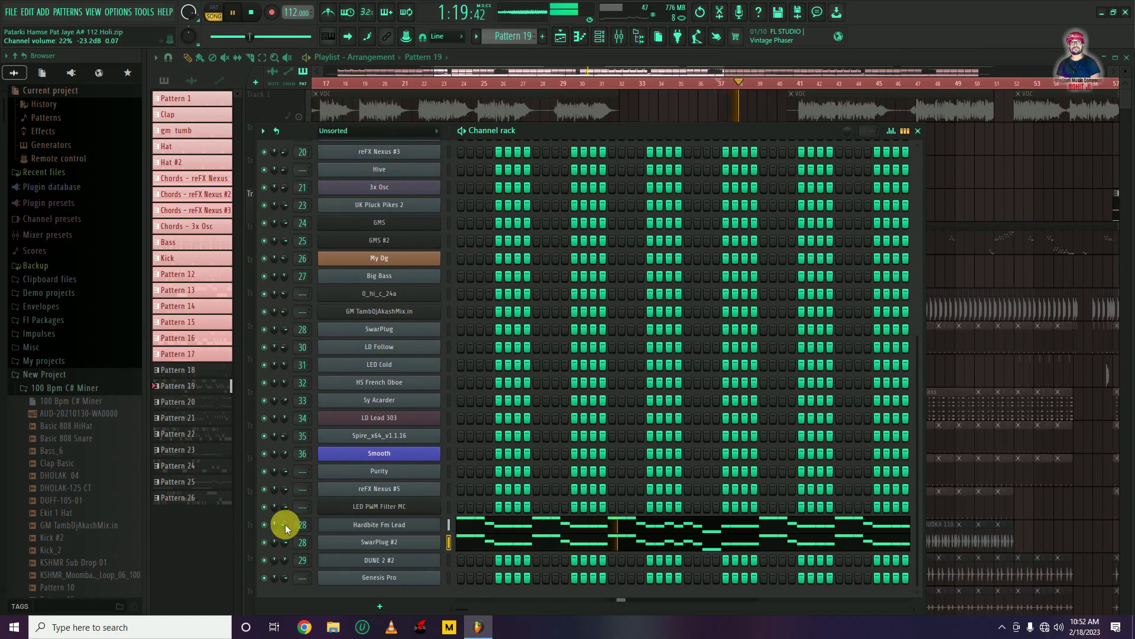
pyautogui.press('space')
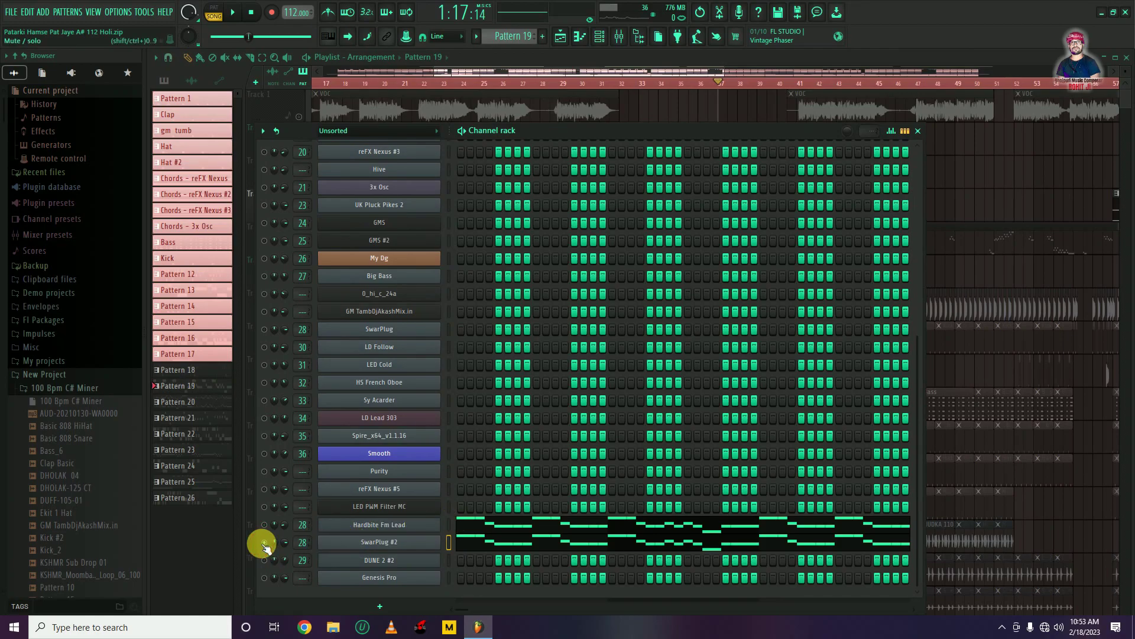
# Load Fruity Parametric EQ 2 into the first effect slot of the SwarPlug mixer track and place its window over the channel rack.
pyautogui.press('F9')
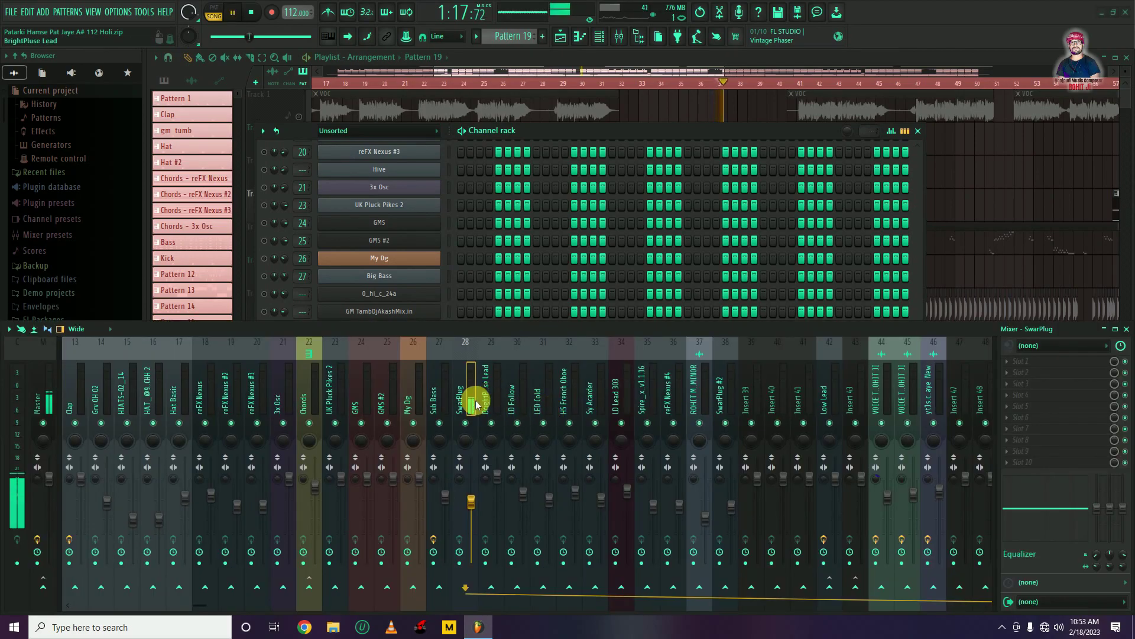
pyautogui.click(1011, 361)
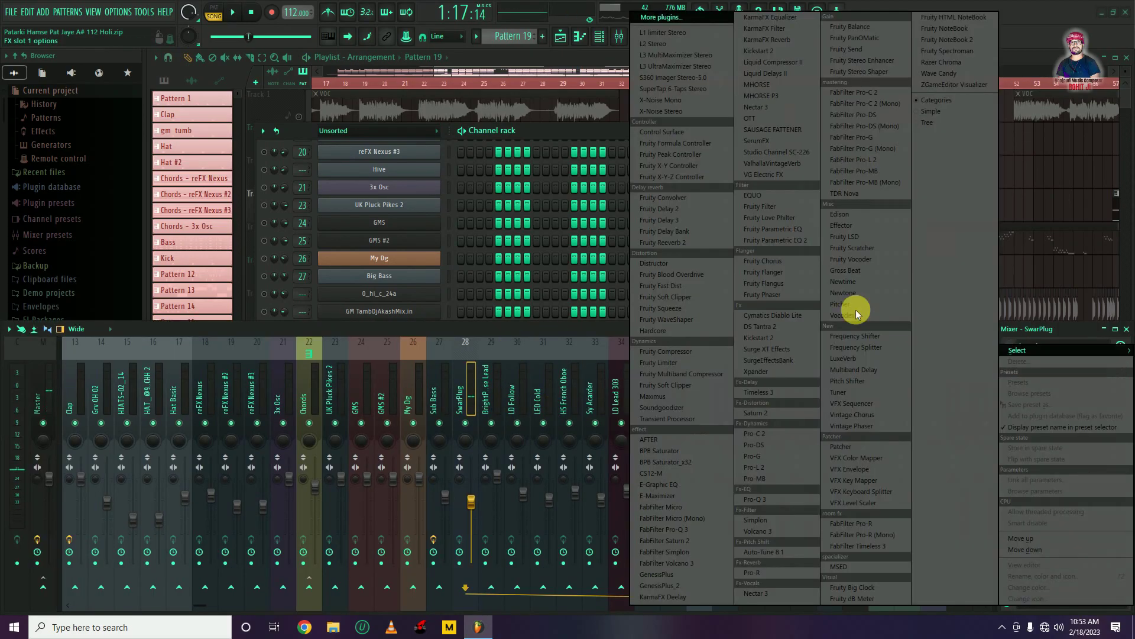
pyautogui.click(777, 240)
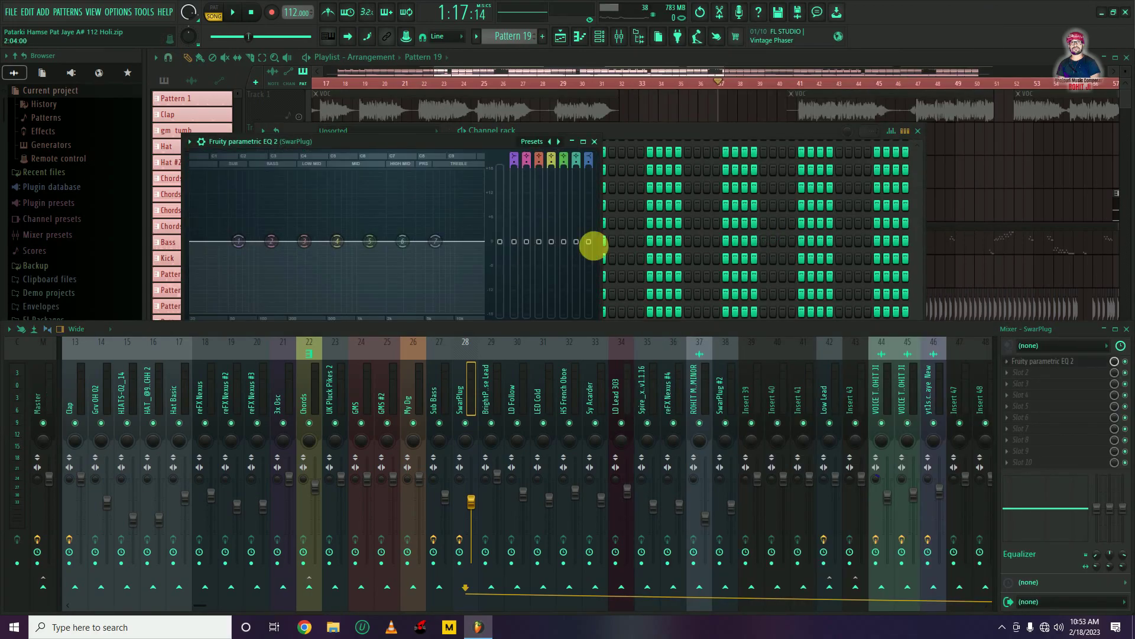
pyautogui.moveTo(359, 141); pyautogui.dragTo(483, 97)
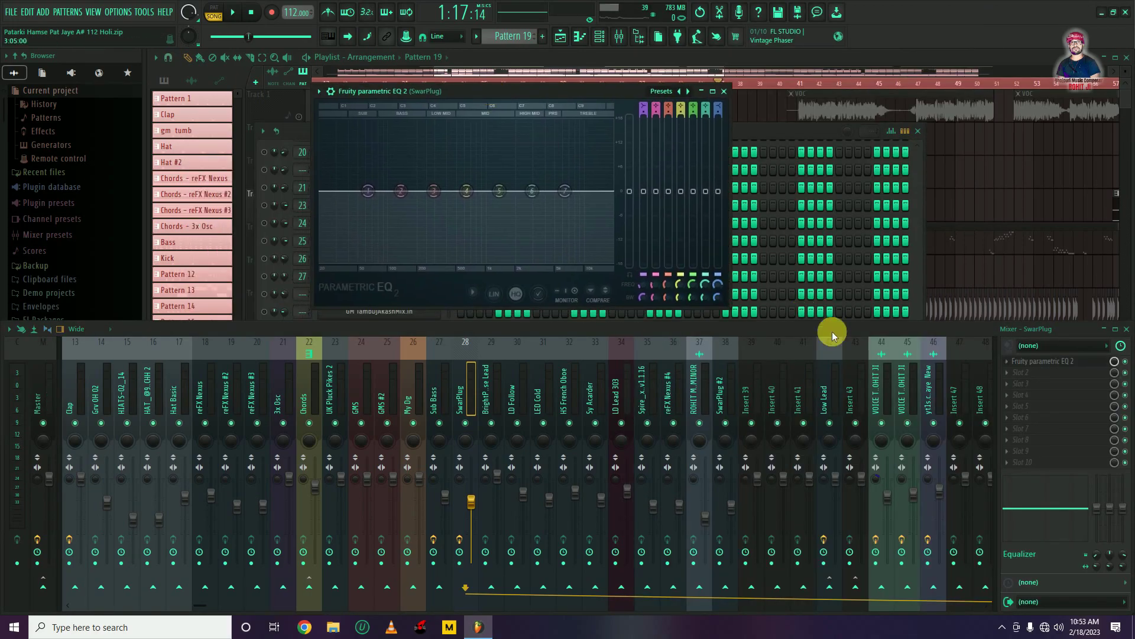
pyautogui.click(1125, 329)
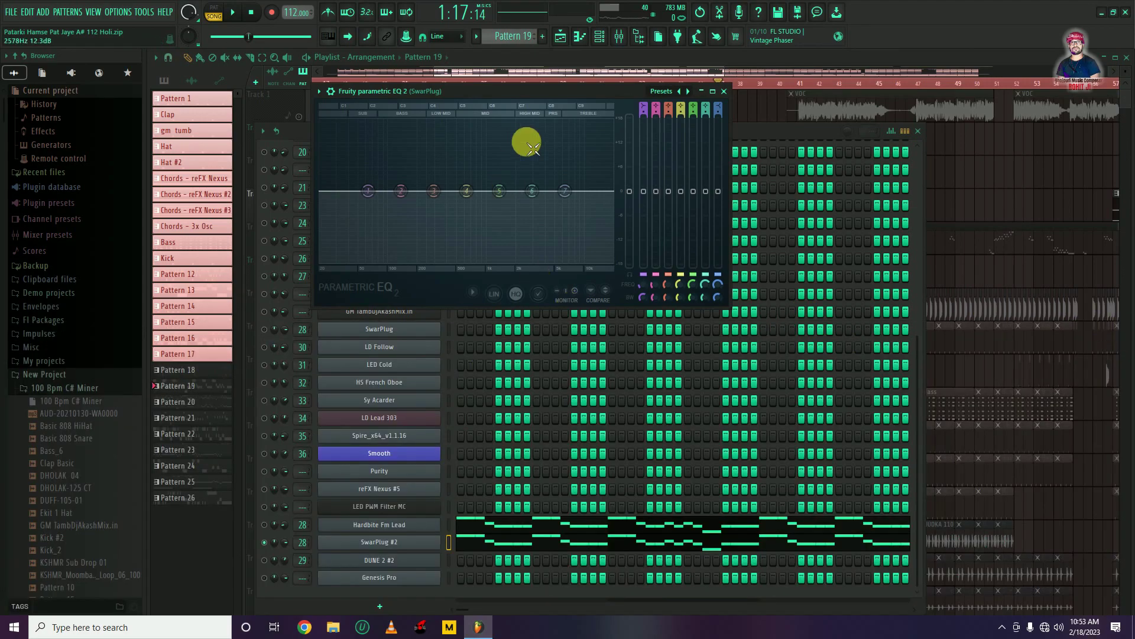
pyautogui.moveTo(491, 90); pyautogui.dragTo(492, 192)
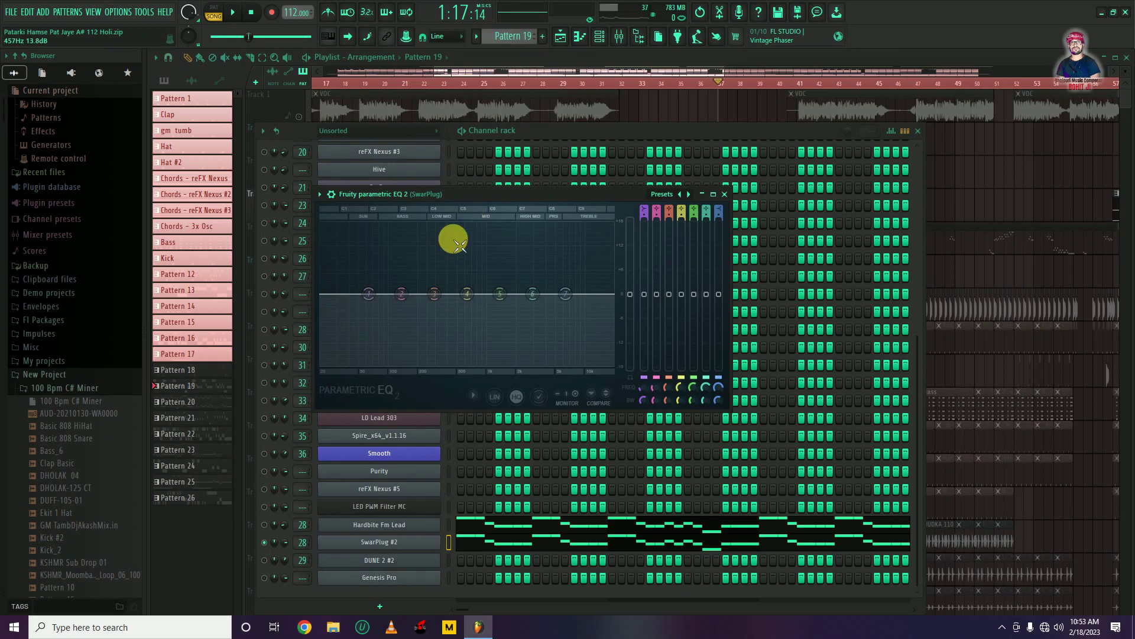
# Set band 1 of the EQ to high pass and move its cutoff to about 210 Hz with 56% bandwidth while listening.
pyautogui.rightClick(370, 296)
pyautogui.moveTo(388, 325)
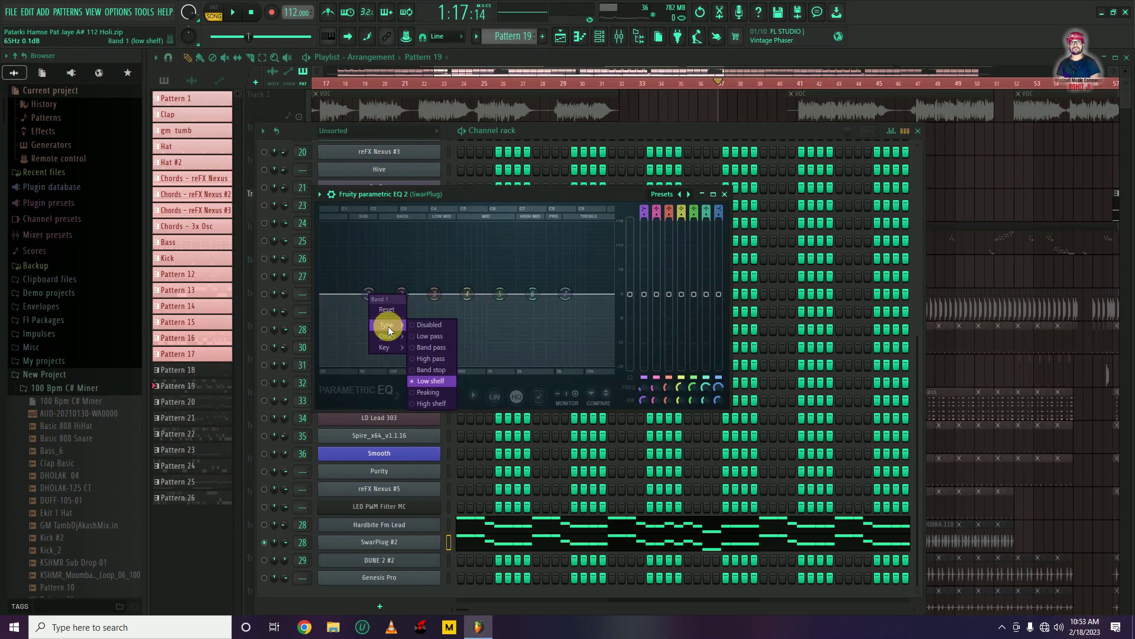
pyautogui.click(431, 358)
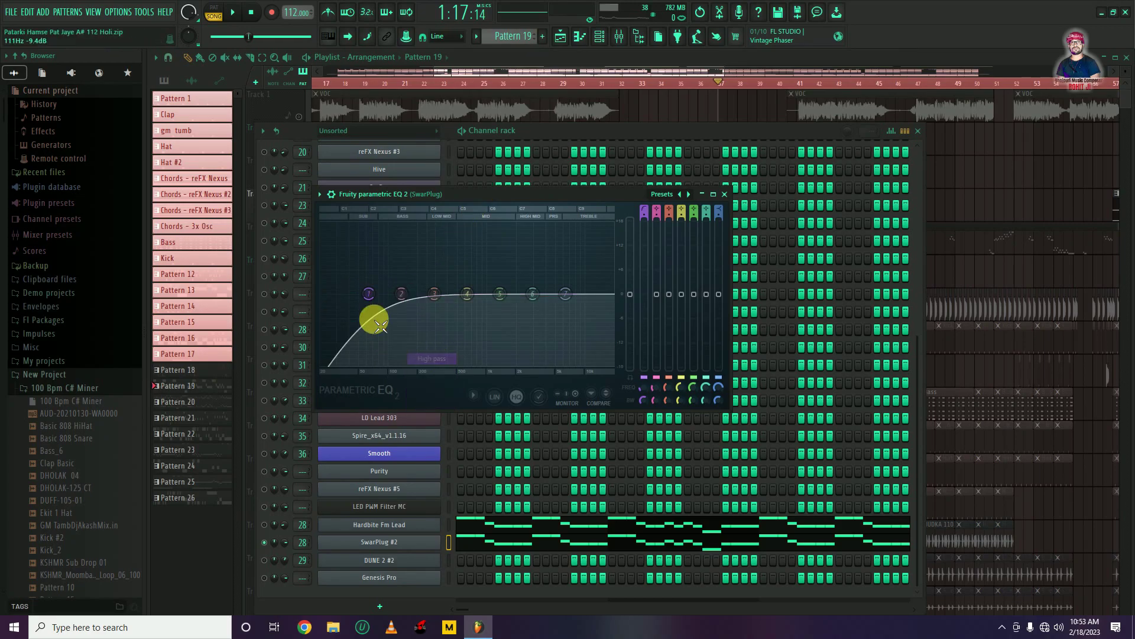
pyautogui.moveTo(369, 304); pyautogui.dragTo(373, 300)
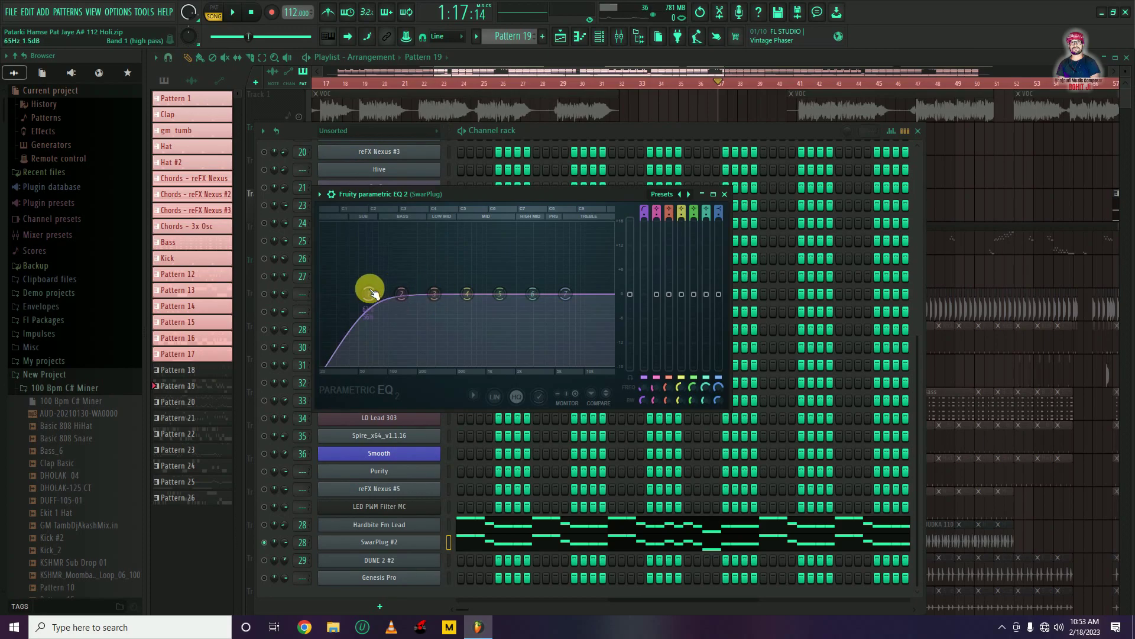
pyautogui.press('space')
pyautogui.moveTo(372, 292); pyautogui.dragTo(419, 294)
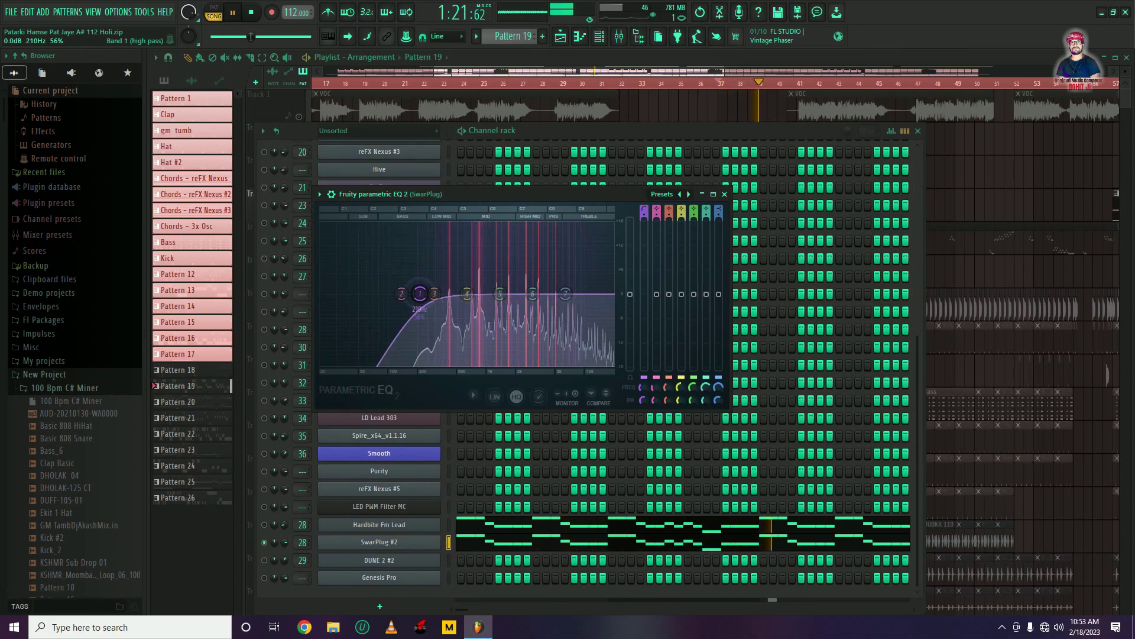
pyautogui.press('space')
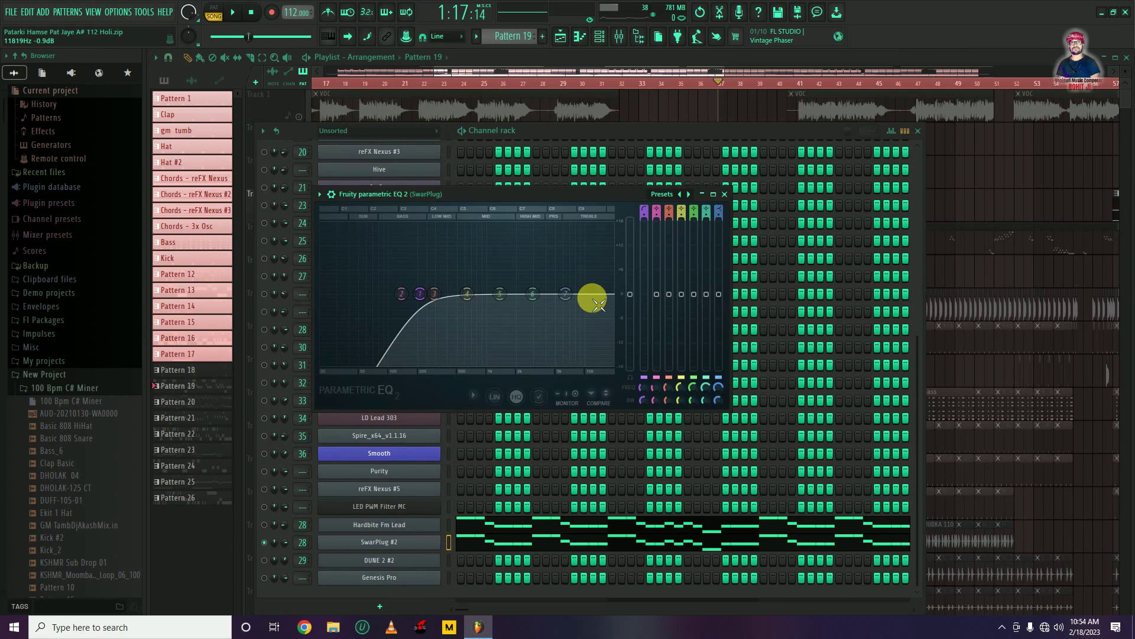
# Slightly boost the treble with the band 7 high shelf while listening, and close the EQ.
pyautogui.press('space')
pyautogui.press('space')
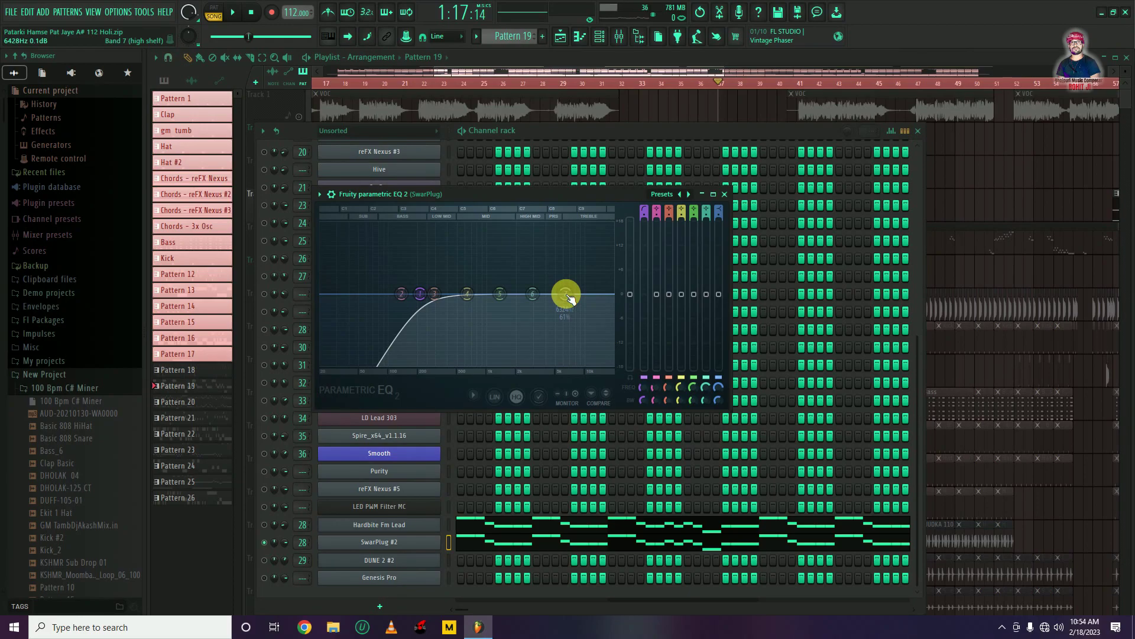
pyautogui.press('space')
pyautogui.moveTo(566, 294)
pyautogui.mouseDown()
pyautogui.moveTo(522, 288)
pyautogui.moveTo(590, 272)
pyautogui.moveTo(563, 288)
pyautogui.mouseUp()
pyautogui.press('space')
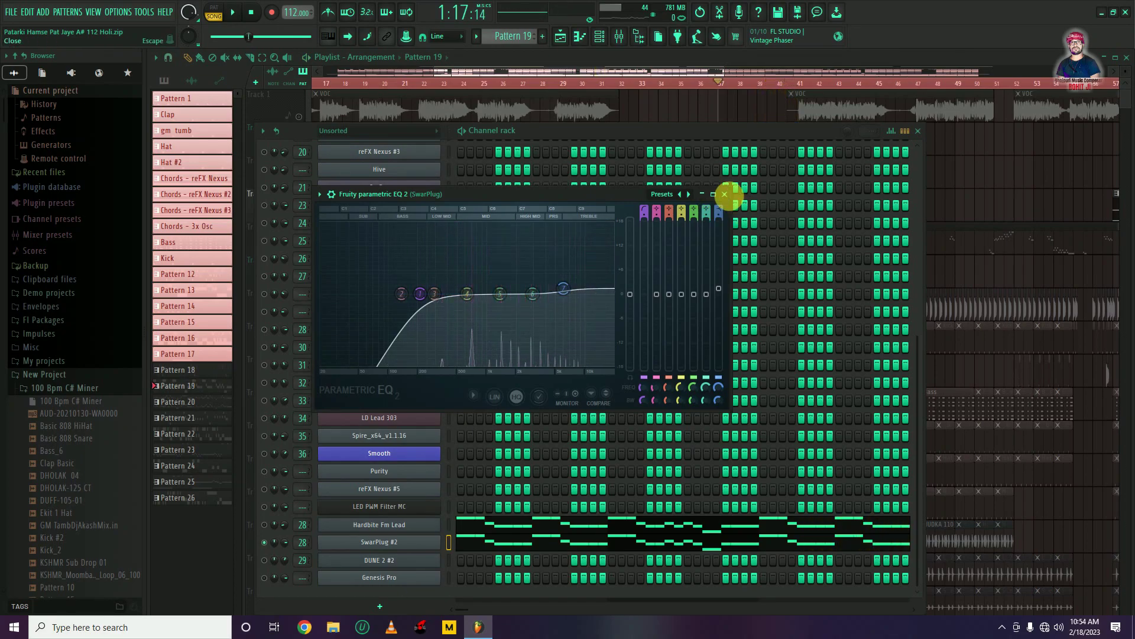
pyautogui.click(725, 194)
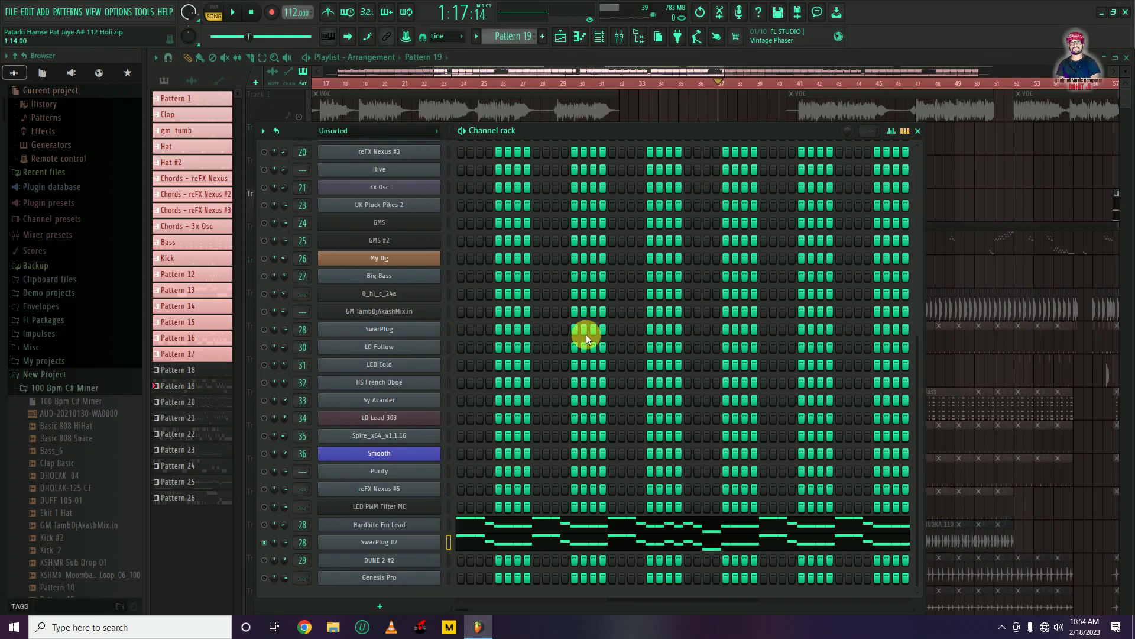
# Load Fruity Reeverb 2 into the SwarPlug track's second effect slot, apply the Small Studio preset and play back the result.
pyautogui.click(619, 36)
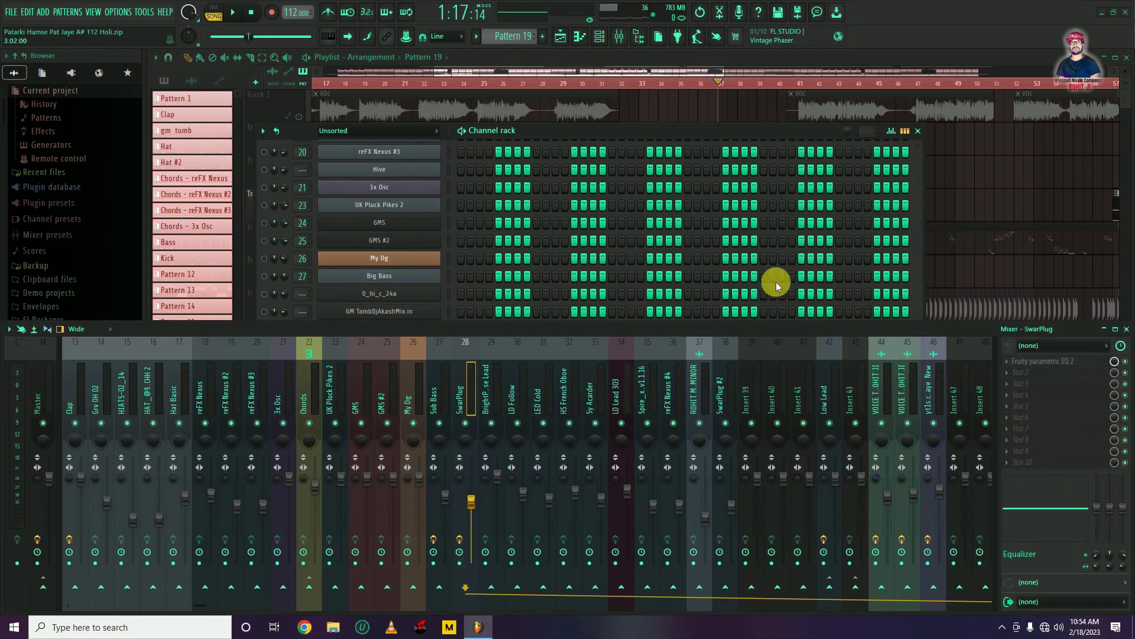
pyautogui.click(1036, 373)
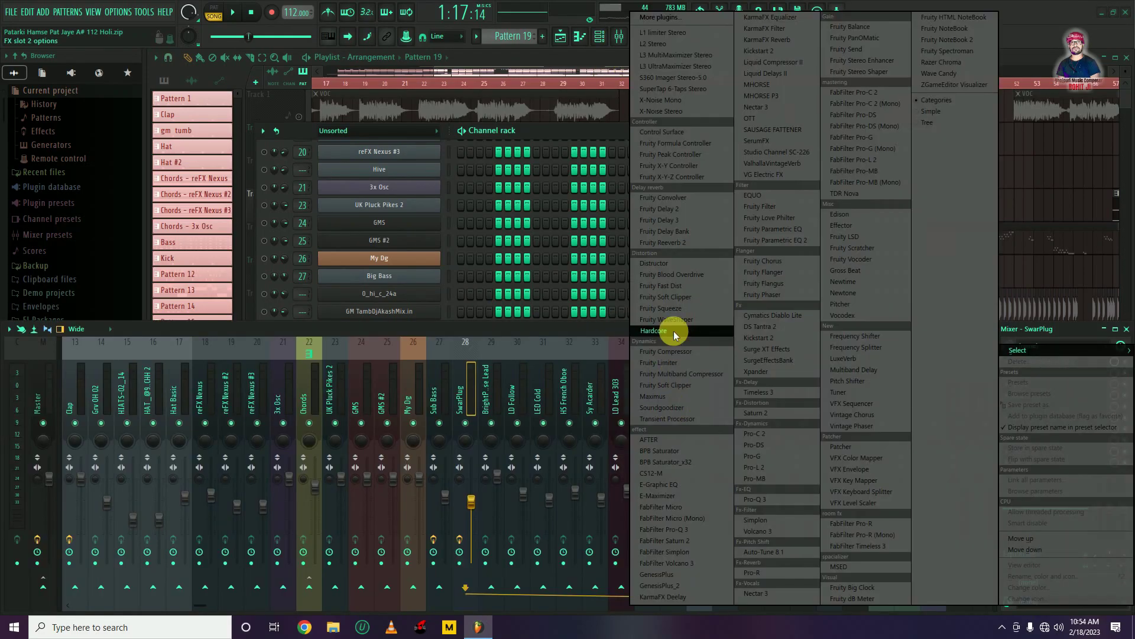
pyautogui.click(683, 244)
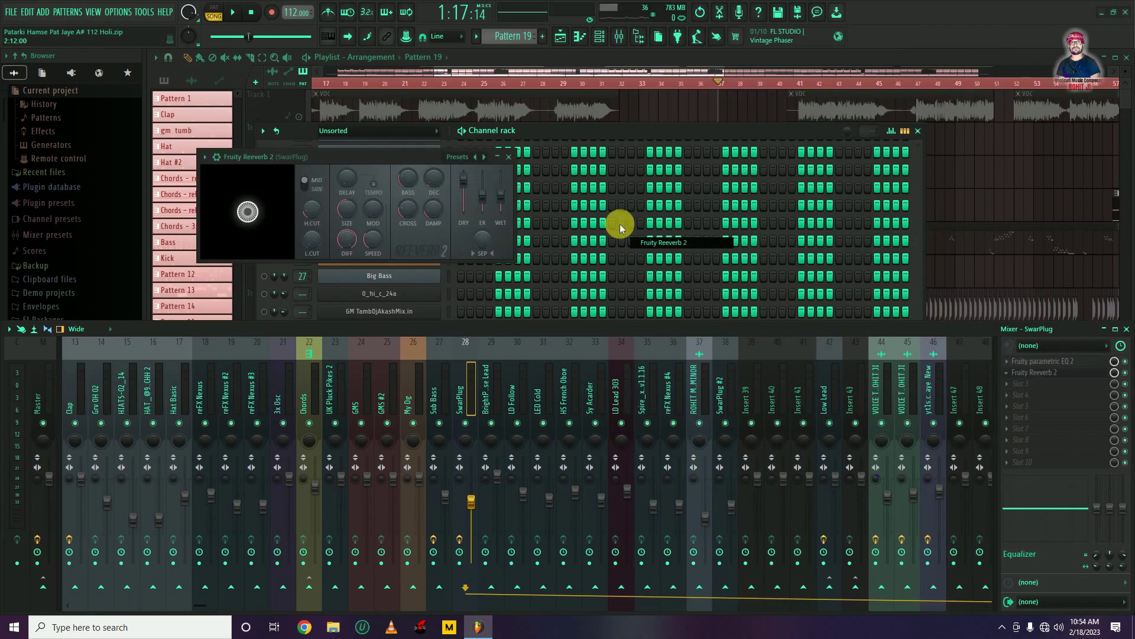
pyautogui.click(485, 158)
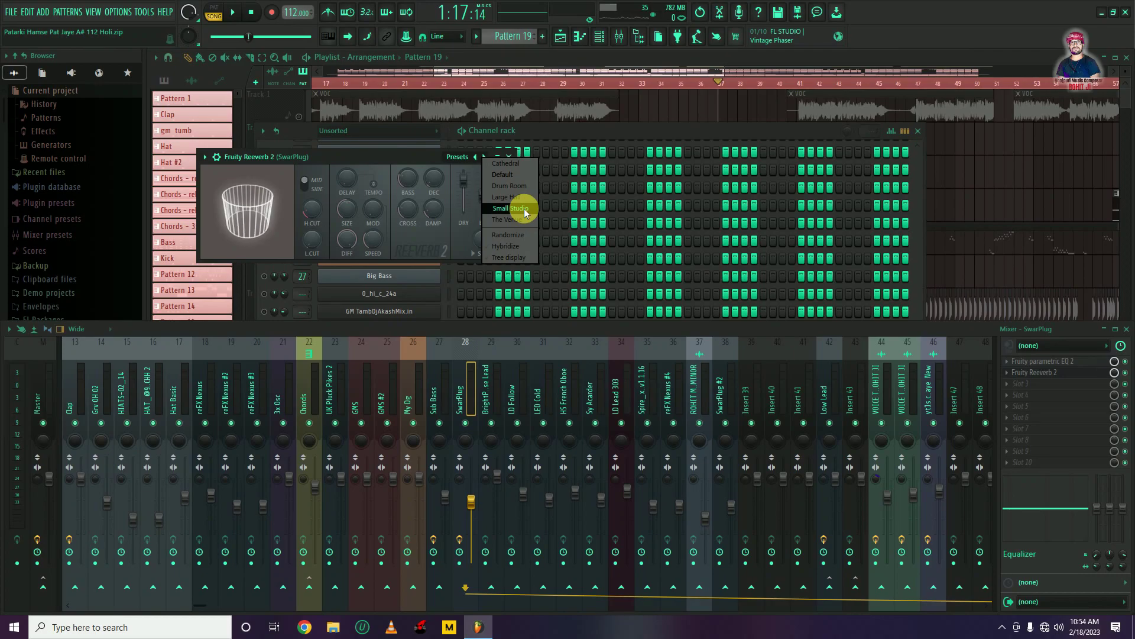
pyautogui.click(524, 210)
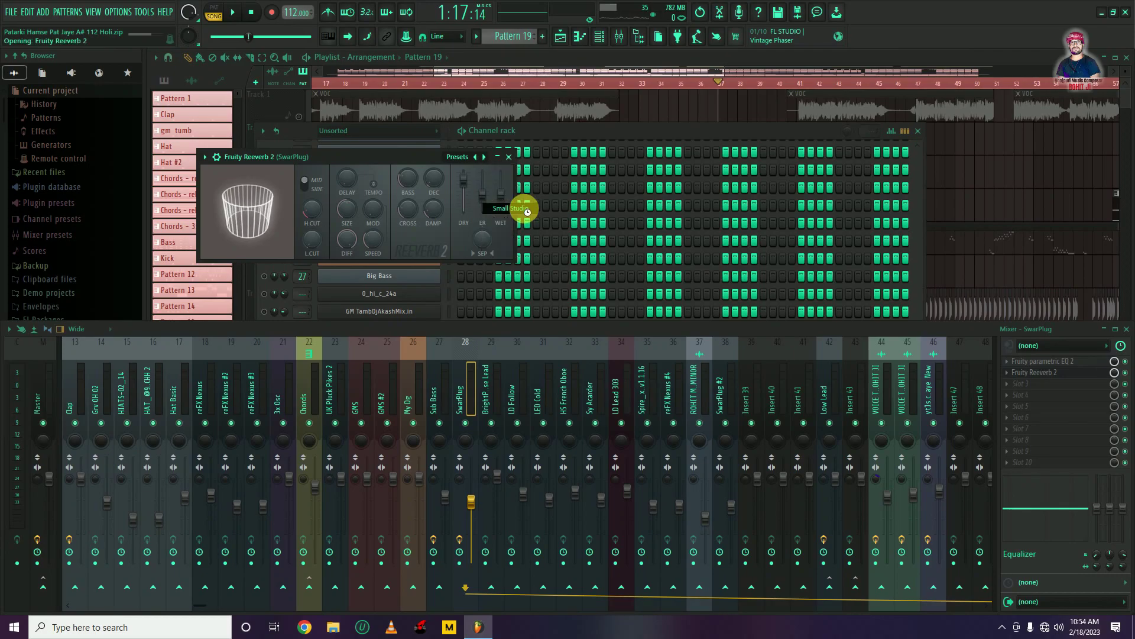
pyautogui.click(508, 157)
pyautogui.press('space')
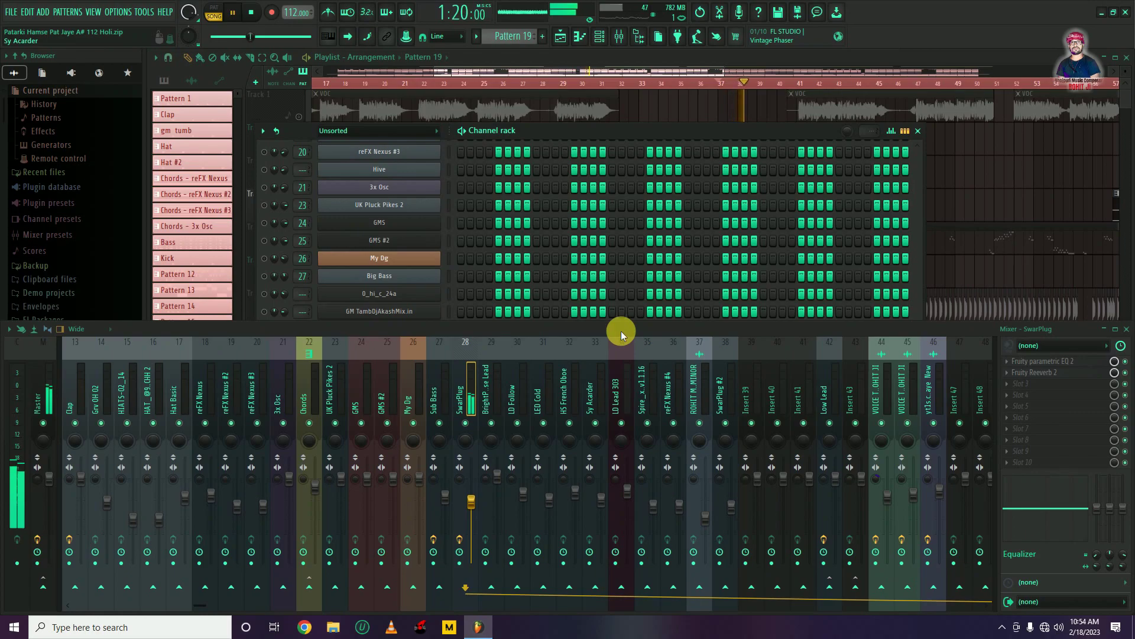
pyautogui.press('space')
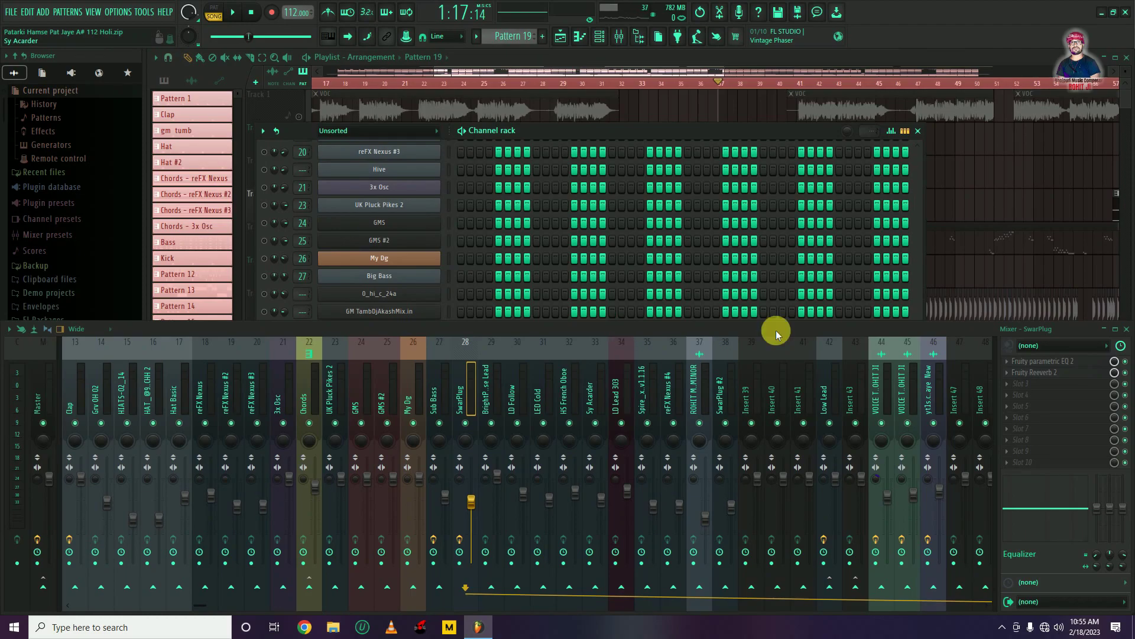
# Load FabFilter Pro-R into the SwarPlug track's third effect slot and choose the Large preset Vocal Hall Bright.
pyautogui.click(1010, 385)
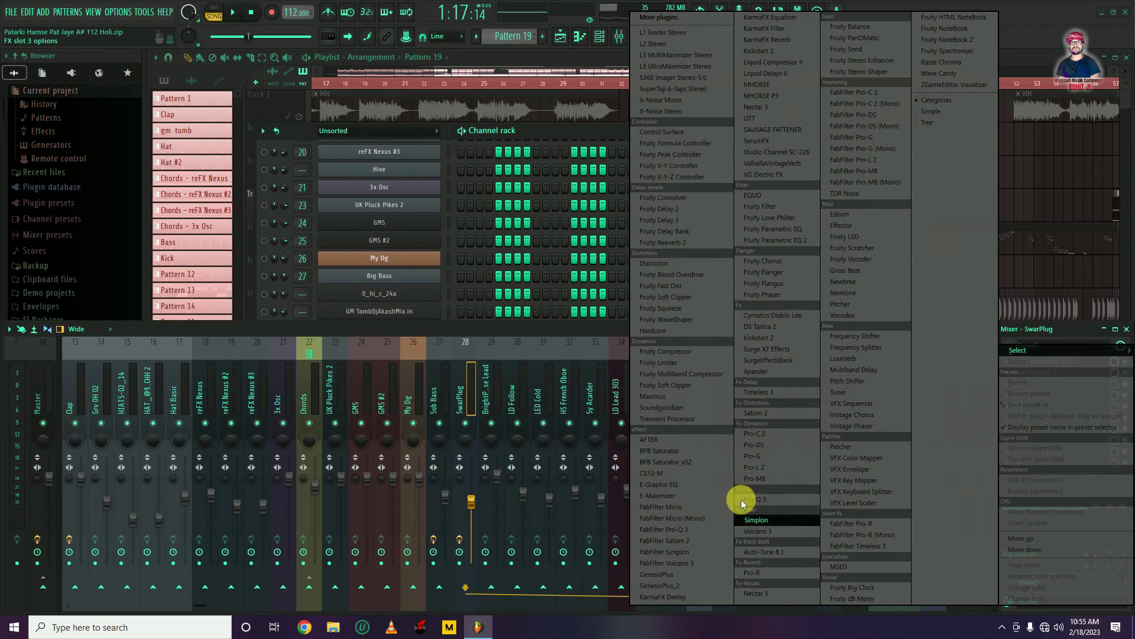
pyautogui.click(869, 523)
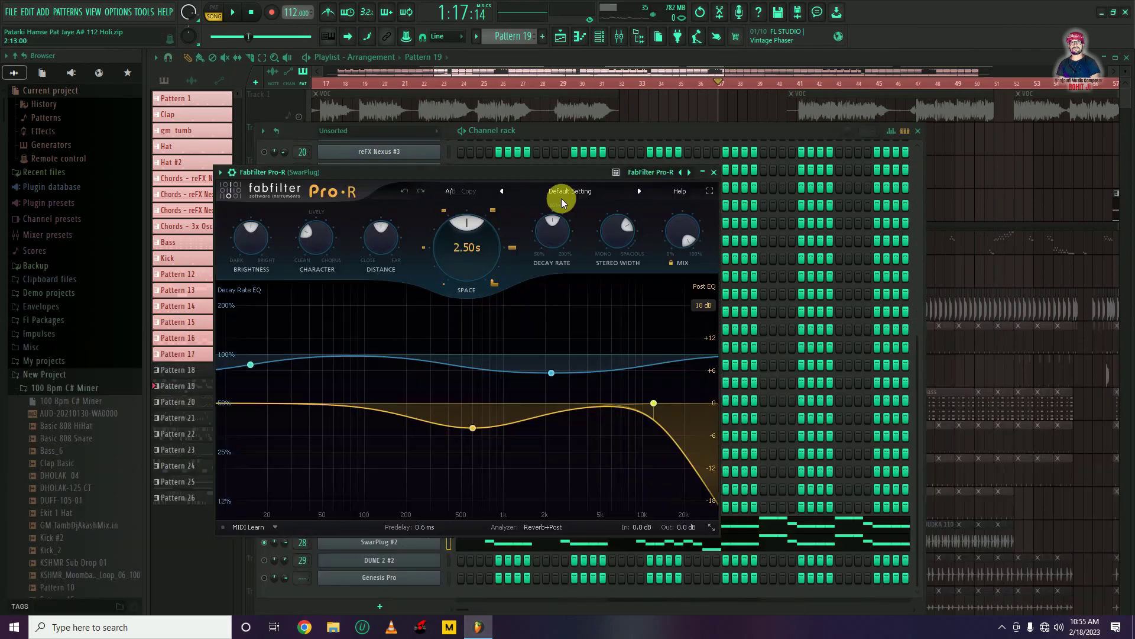
pyautogui.click(575, 191)
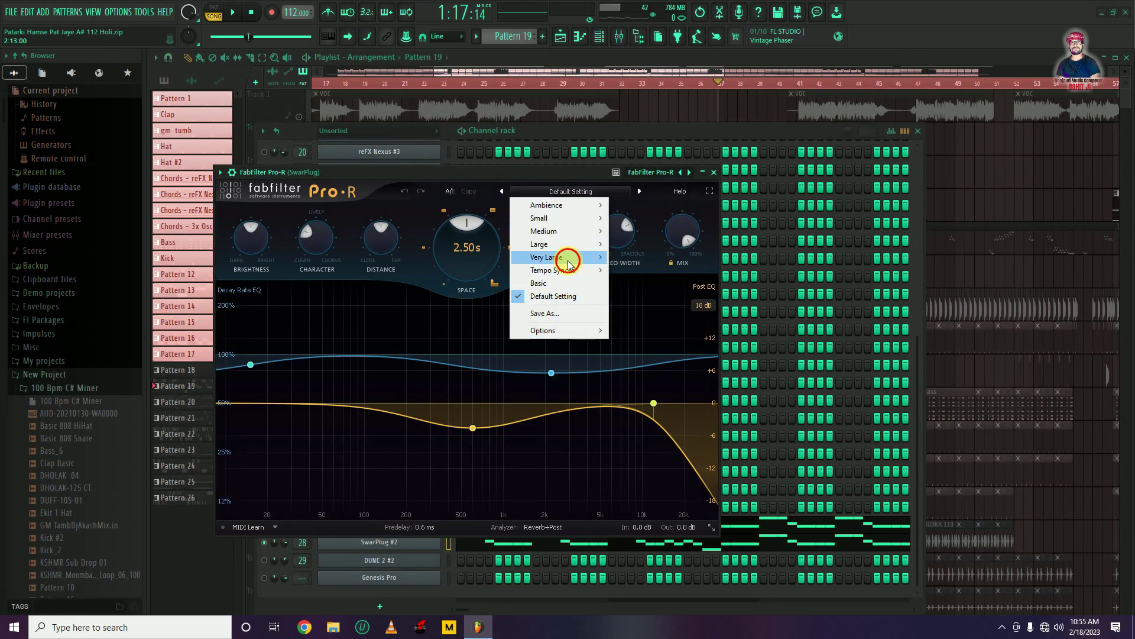
pyautogui.moveTo(580, 257)
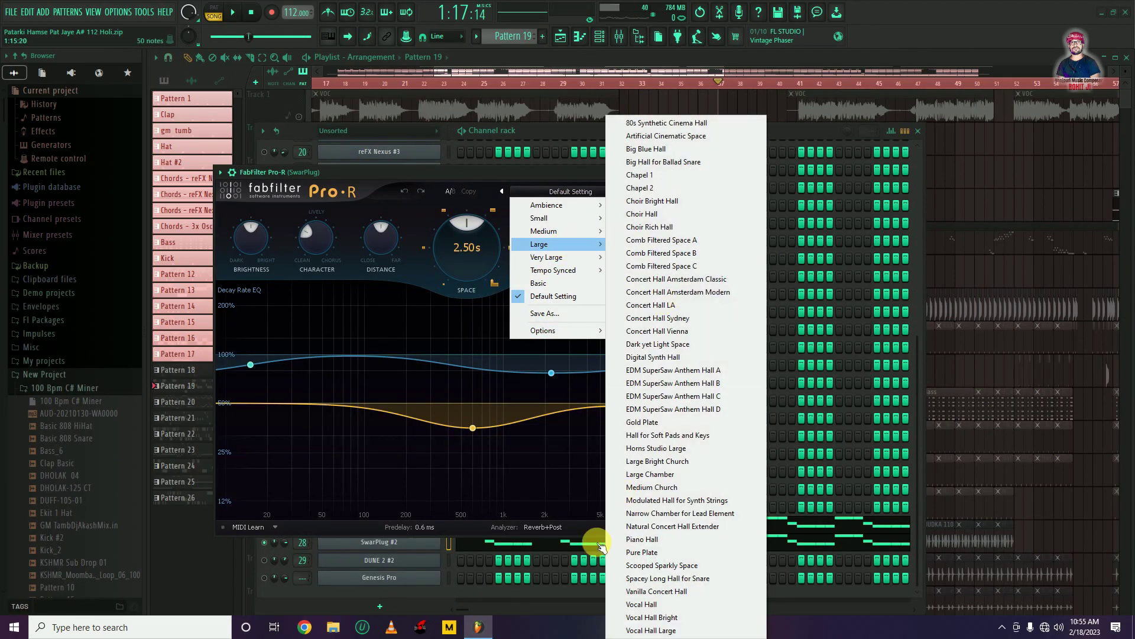
pyautogui.click(677, 617)
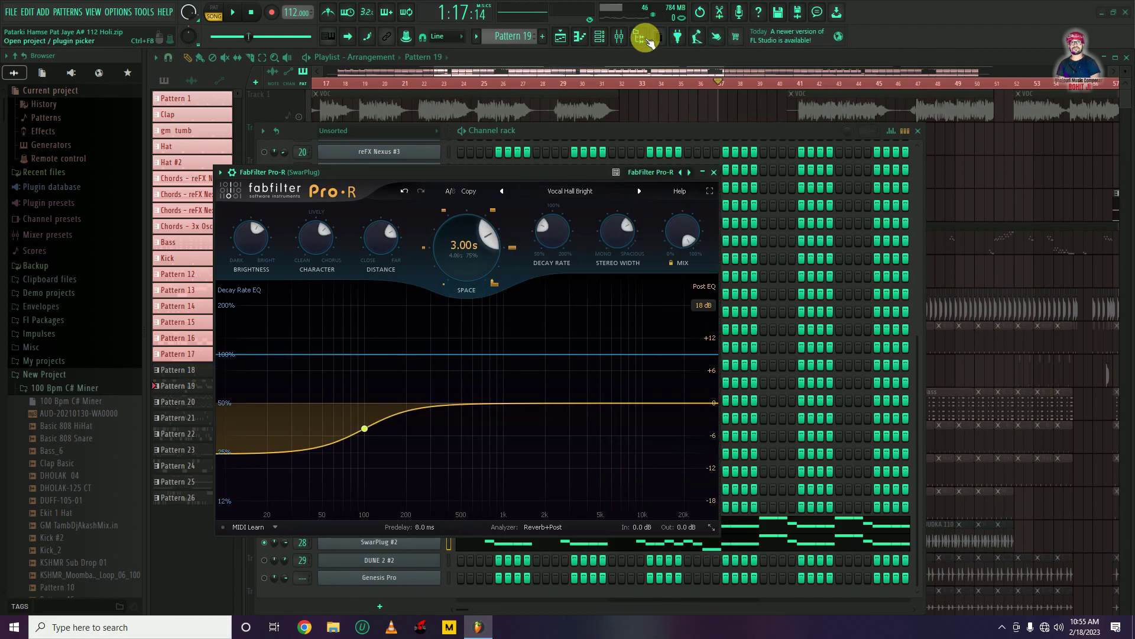
pyautogui.moveTo(487, 173); pyautogui.dragTo(514, 188)
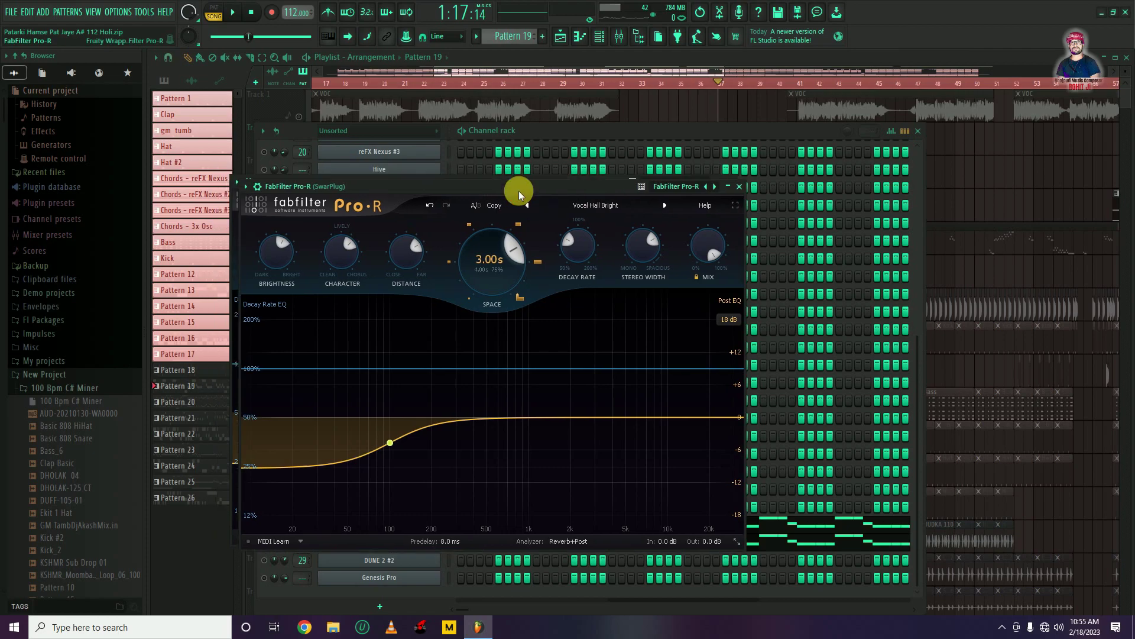
# Set the mix of Pro-R to about 14.3% while repeatedly playing back the section, and close the plugin.
pyautogui.moveTo(708, 248)
pyautogui.mouseDown()
pyautogui.moveTo(687, 459)
pyautogui.moveTo(710, 229)
pyautogui.mouseUp()
pyautogui.press('space')
pyautogui.press('space')
pyautogui.press('space')
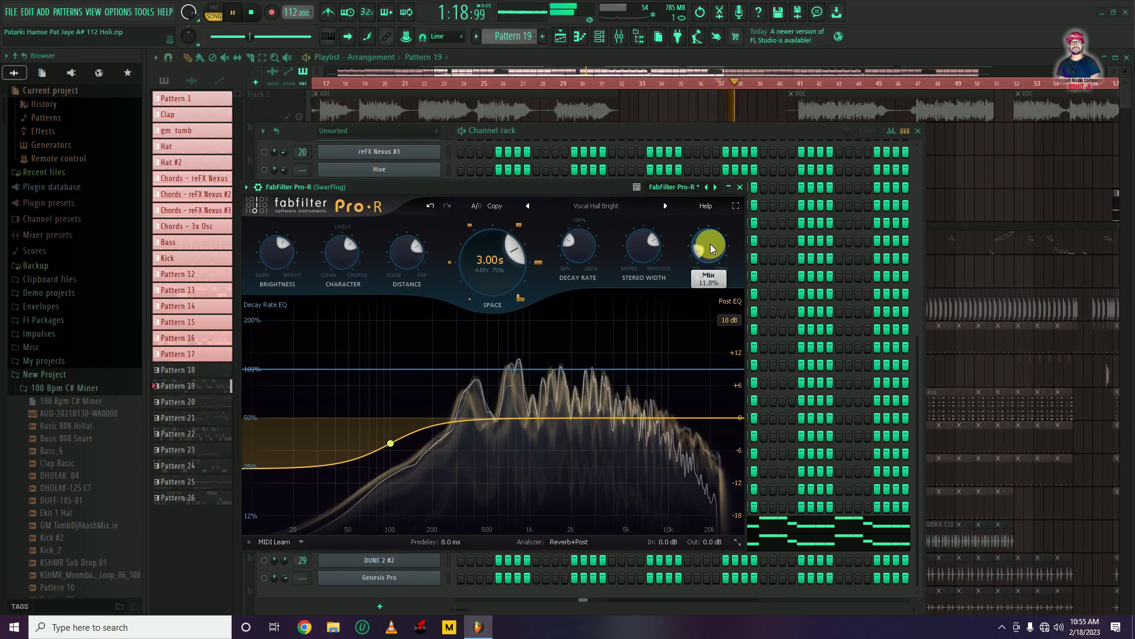
pyautogui.press('space')
pyautogui.press('space')
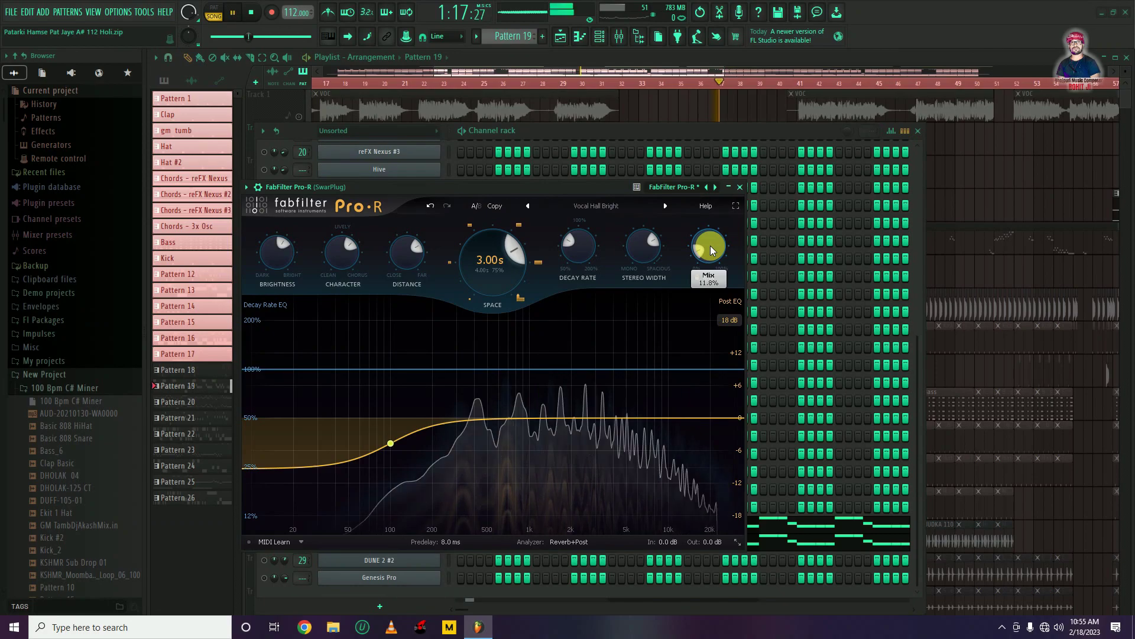
pyautogui.moveTo(697, 249)
pyautogui.mouseDown()
pyautogui.moveTo(715, 119)
pyautogui.moveTo(680, 248)
pyautogui.mouseUp()
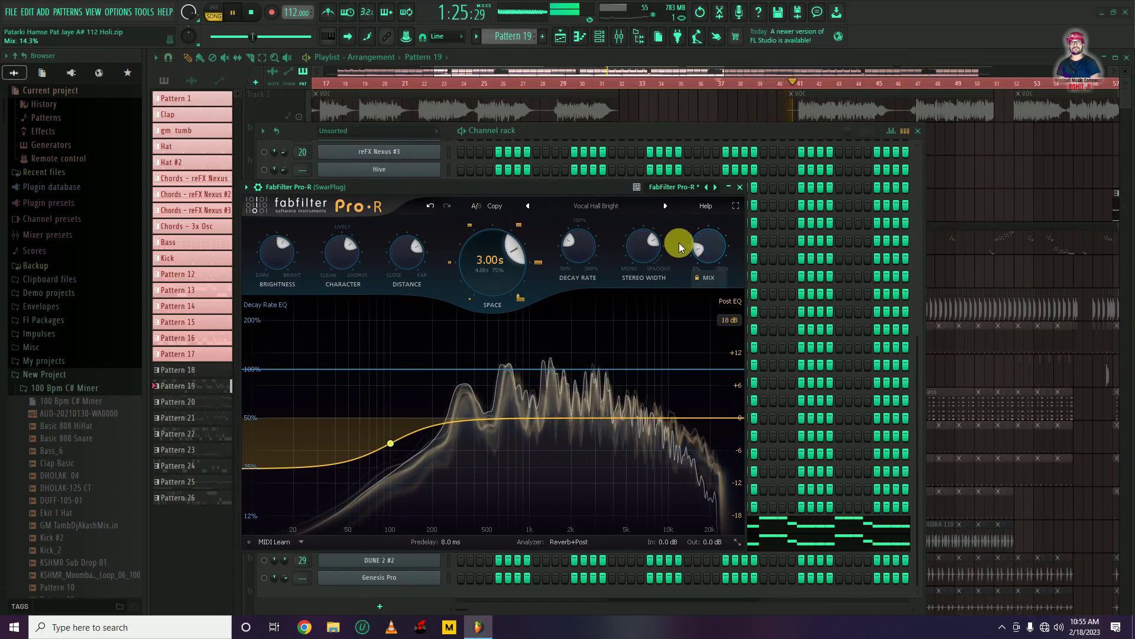
pyautogui.press('space')
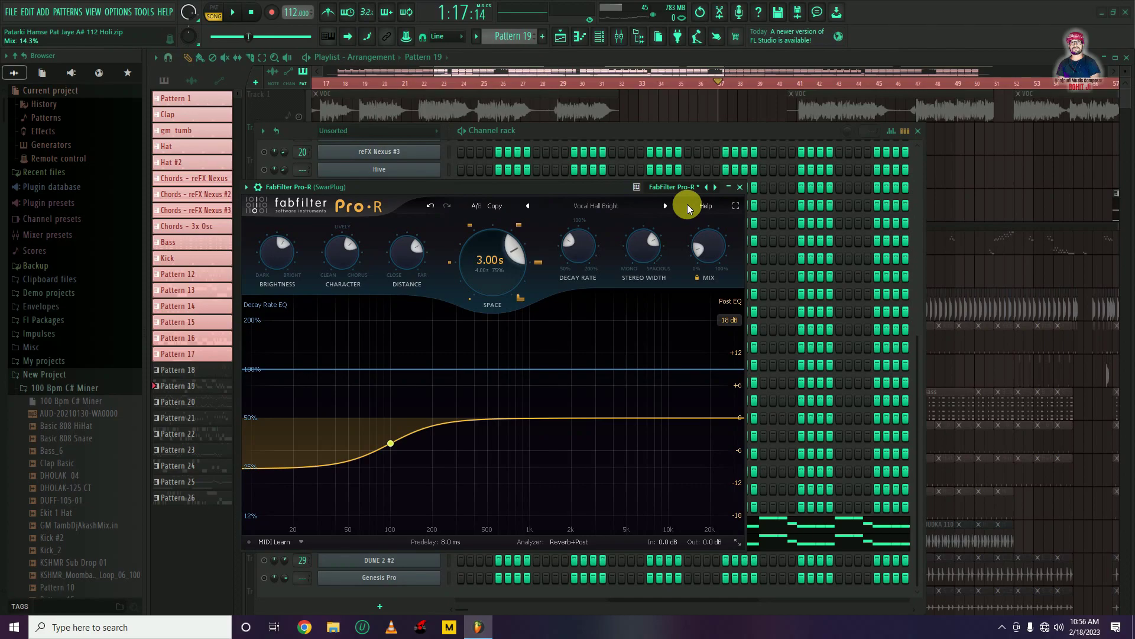
pyautogui.click(740, 187)
# Load Fruity Delay 2 into the SwarPlug track's fourth effect slot and set the slot's mix level to 12% while listening.
pyautogui.click(1011, 398)
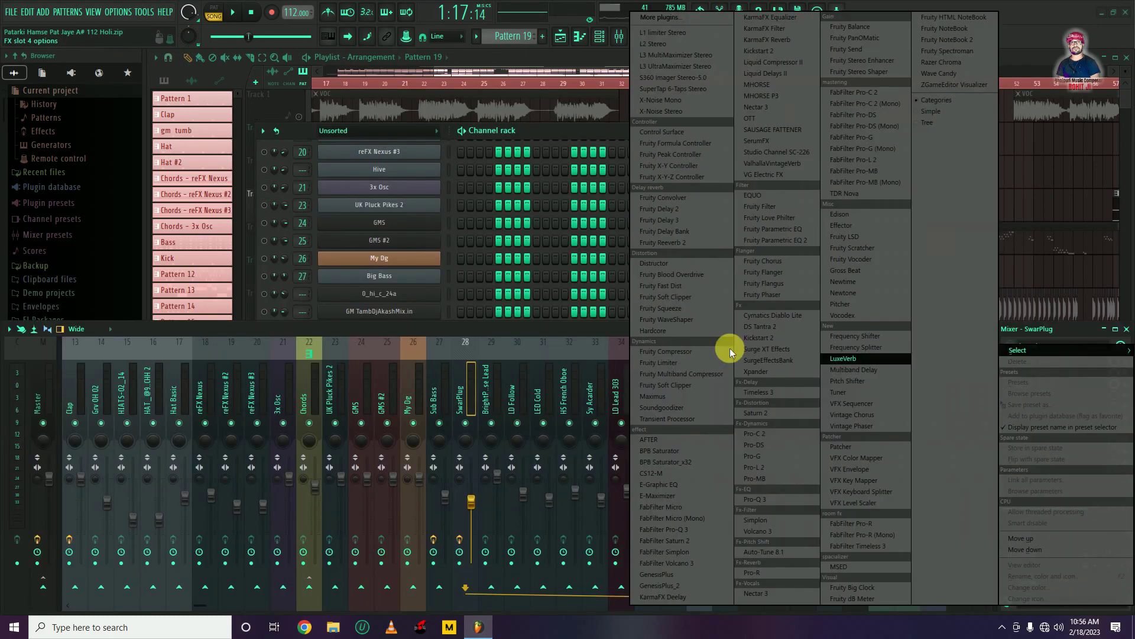
pyautogui.click(662, 210)
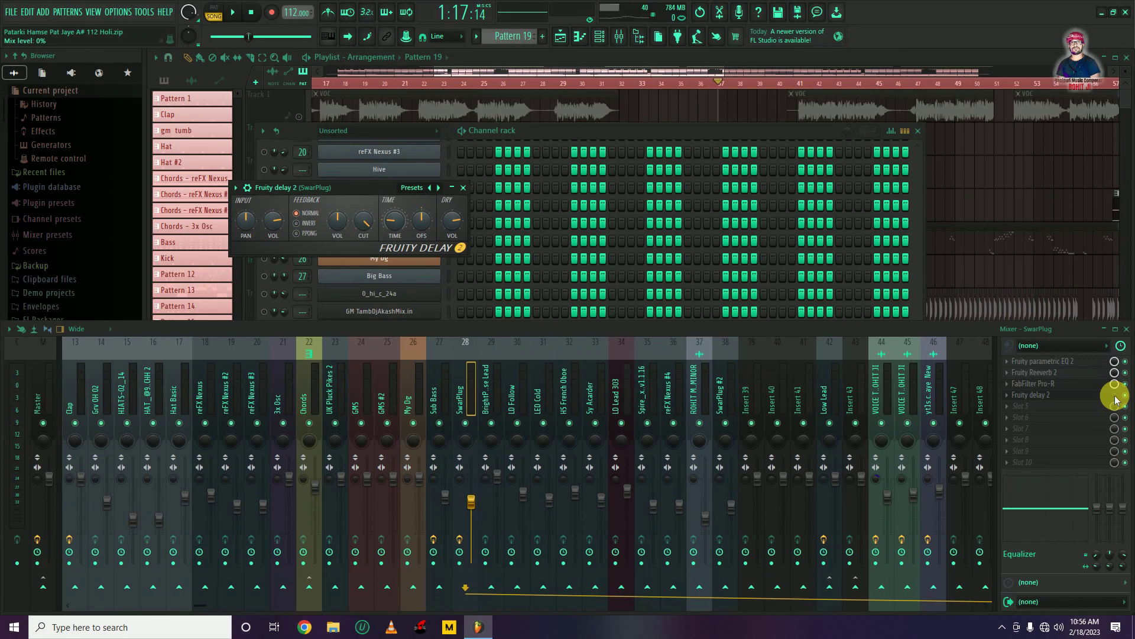
pyautogui.press('space')
pyautogui.press('space')
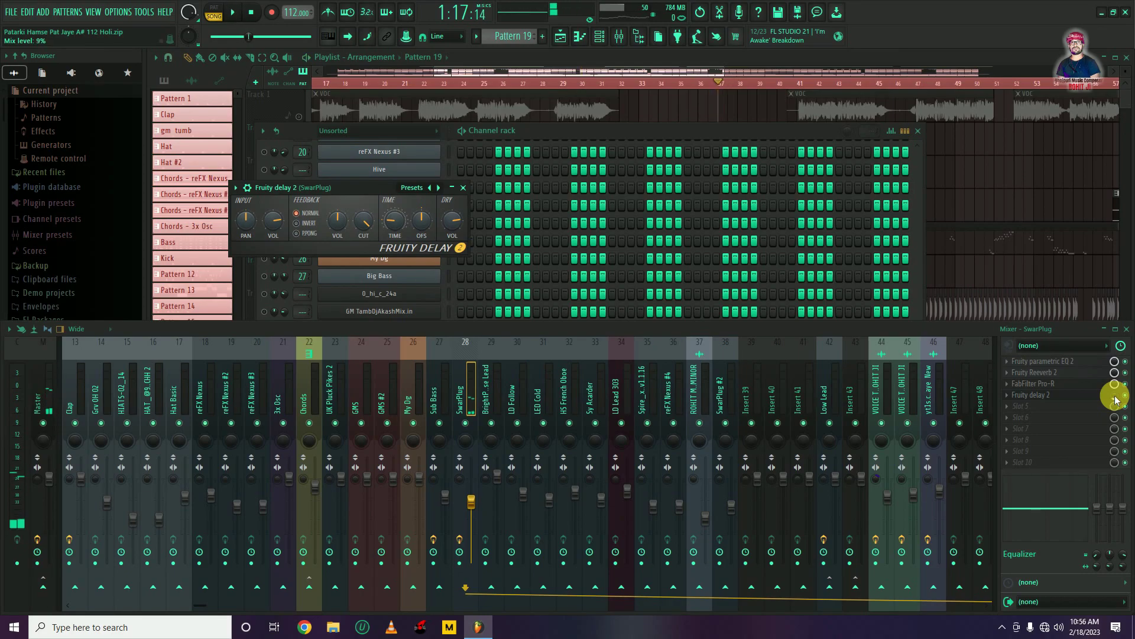
pyautogui.press('space')
pyautogui.press('space')
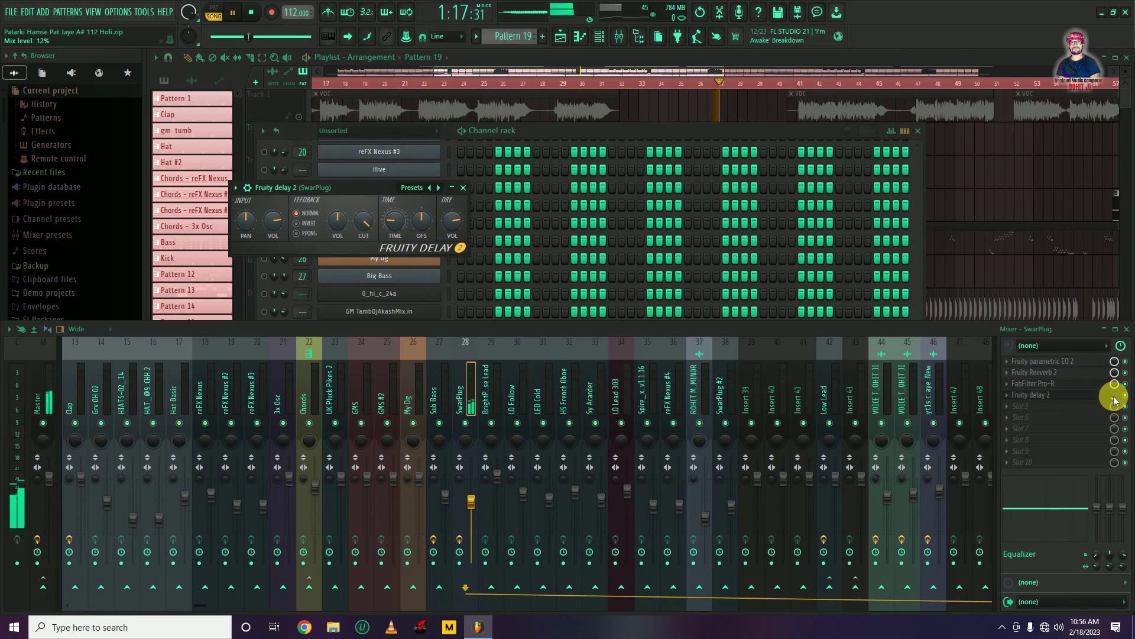
pyautogui.press('space')
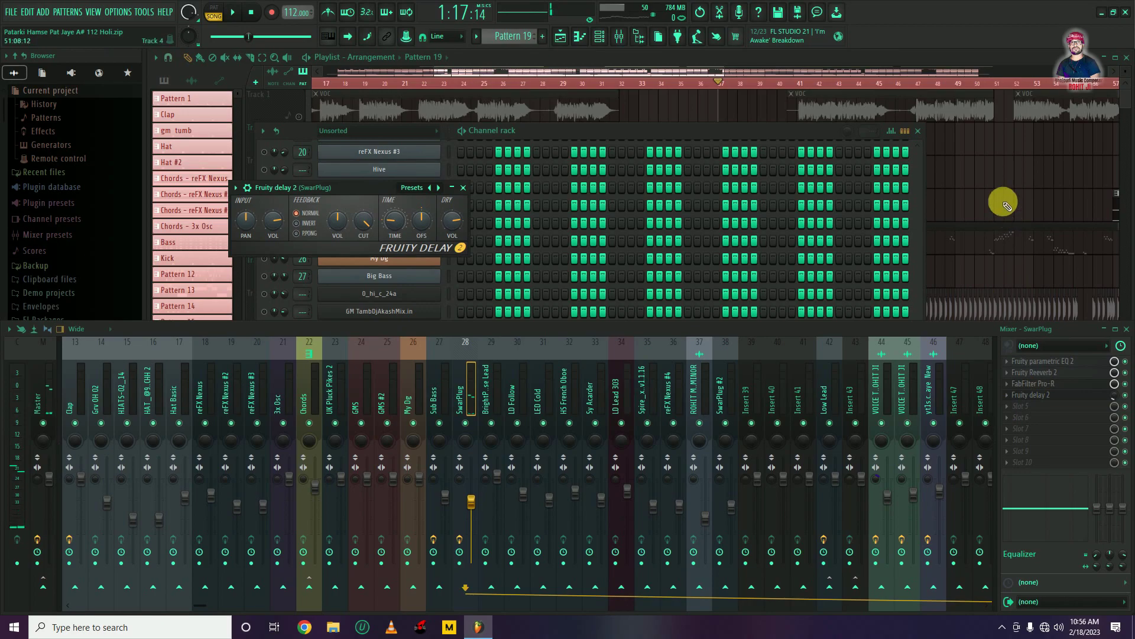
# Unsolo Track 4 in the playlist so all tracks are active, and move the playback position to bar 33.
pyautogui.rightClick(1000, 178)
pyautogui.rightClick(298, 216)
pyautogui.rightClick(298, 216)
pyautogui.rightClick(298, 216)
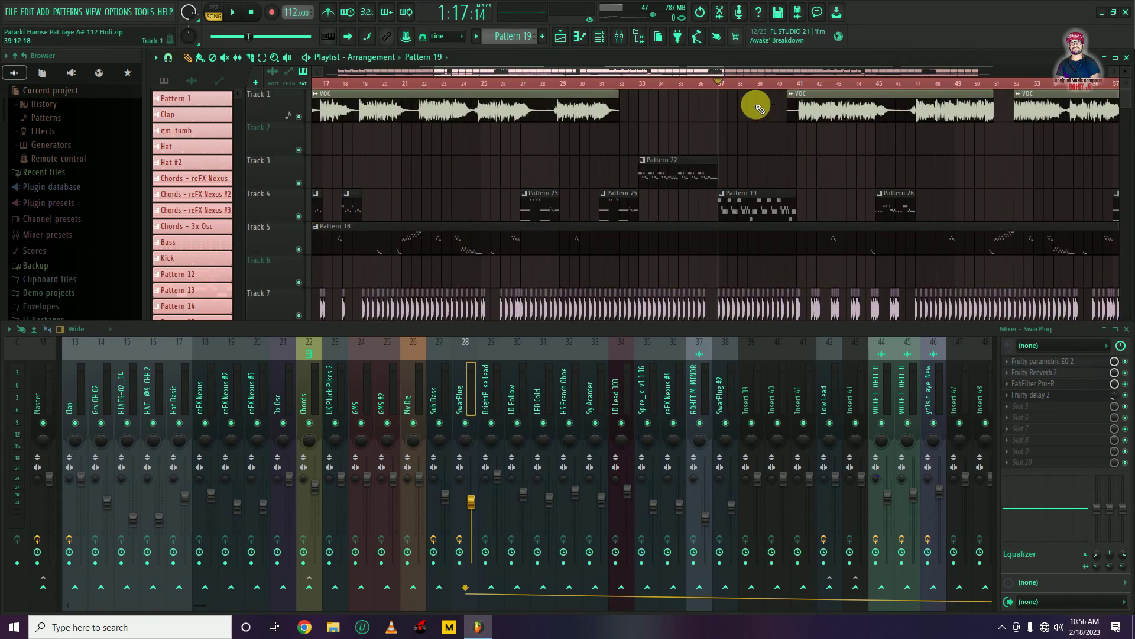
pyautogui.click(646, 87)
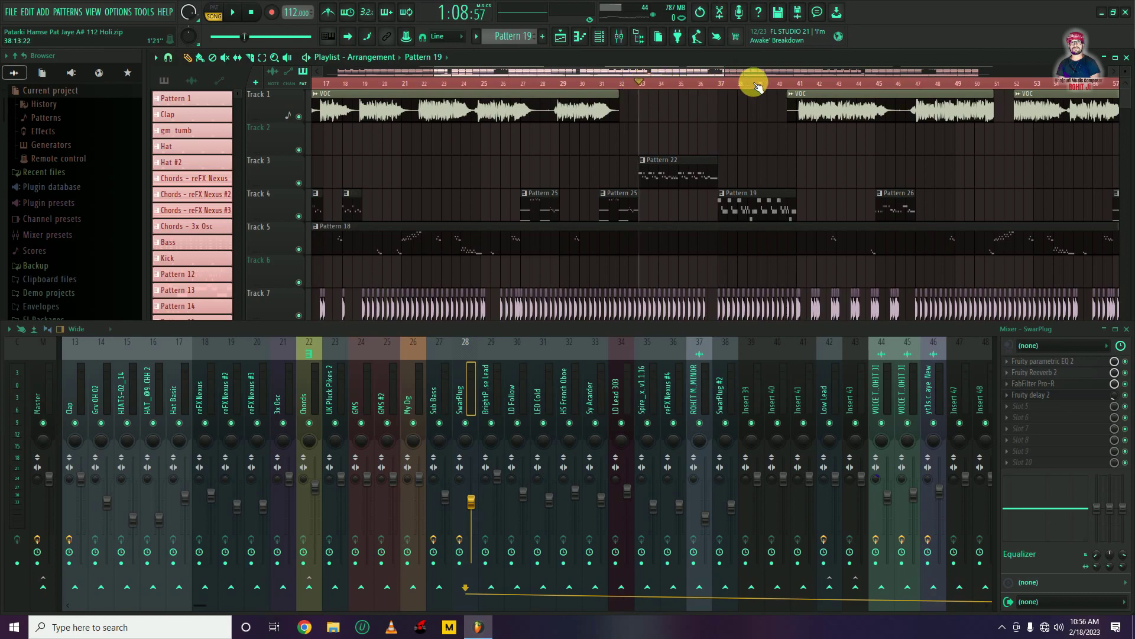
# Open Pattern 22 from the playlist to check which channel it plays in the channel rack, and return to the playlist.
pyautogui.scroll(4, 753, 81)
pyautogui.scroll(-4, 759, 83)
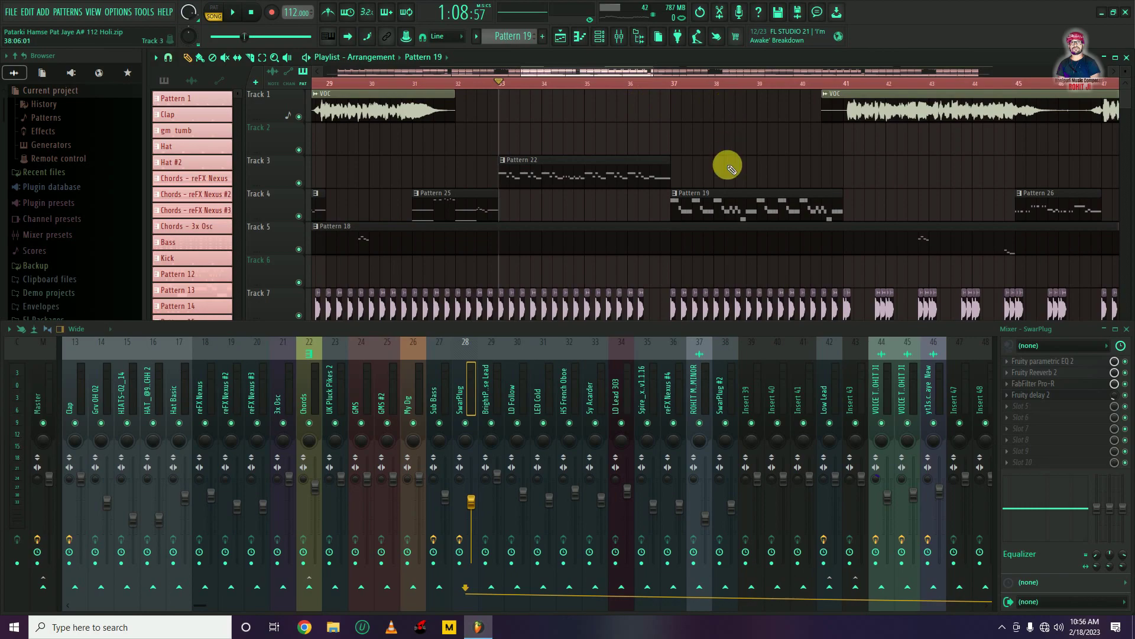
pyautogui.doubleClick(650, 172)
pyautogui.press('F9')
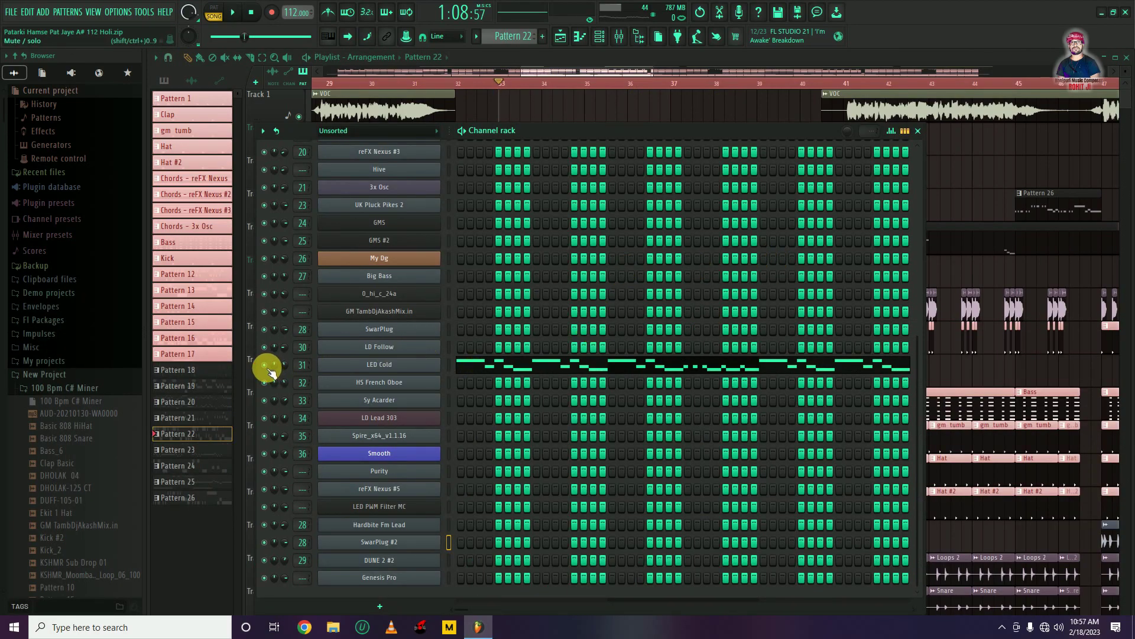
pyautogui.press('F6')
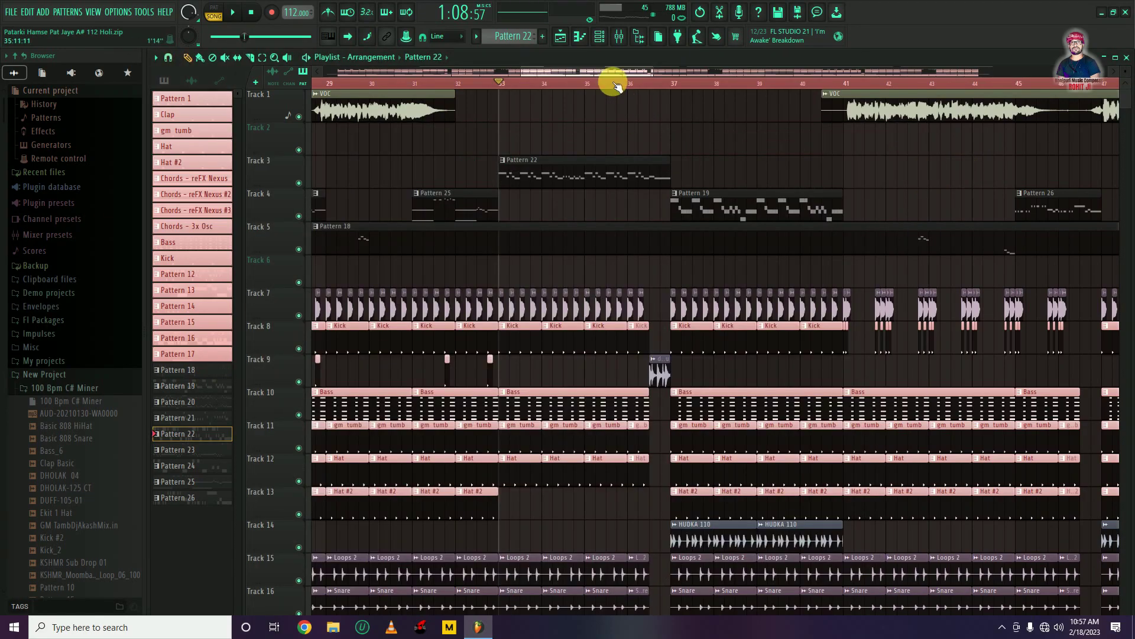
# Play the full arrangement from bar 33 and from about bar 36 to hear the lead in context.
pyautogui.press('space')
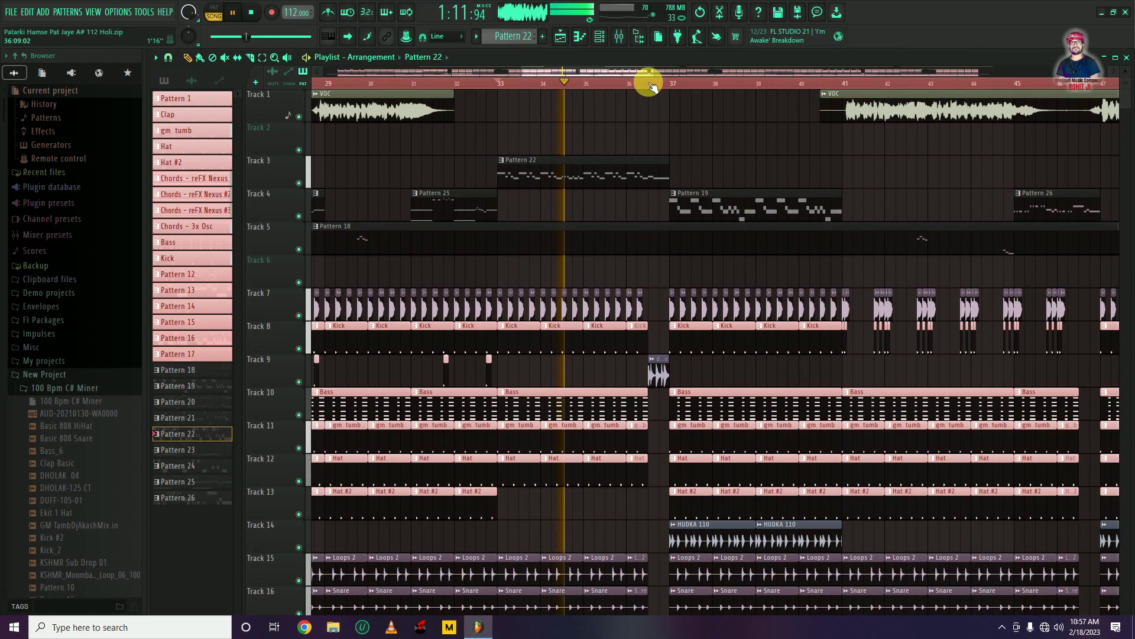
pyautogui.click(651, 84)
pyautogui.scroll(2, 691, 83)
pyautogui.scroll(-3, 692, 84)
pyautogui.press('space')
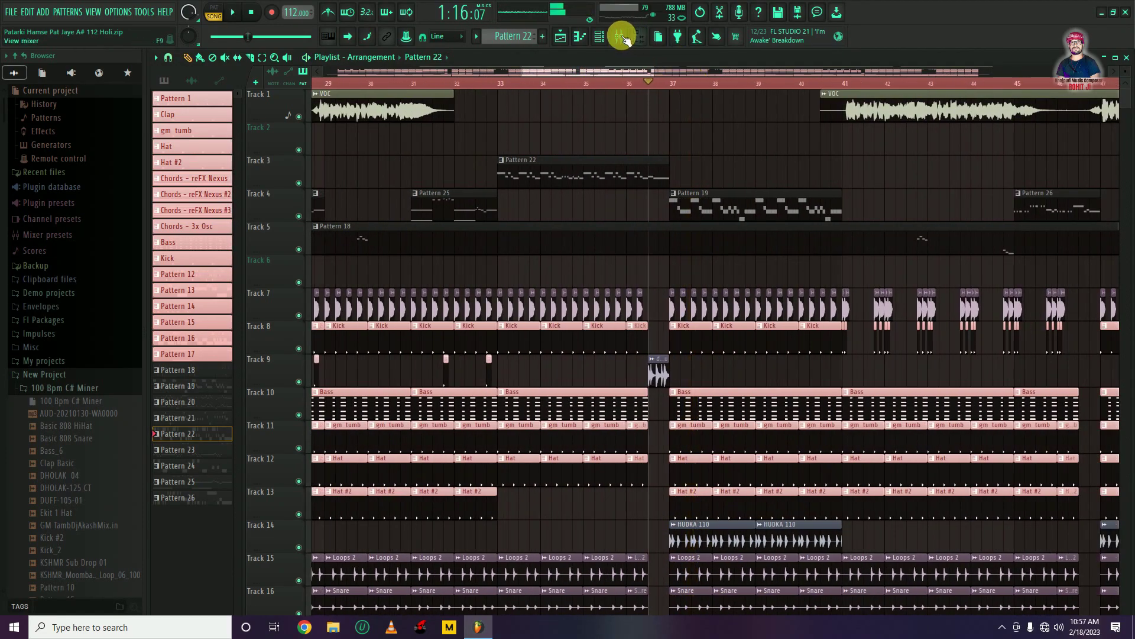
# Load FabFilter Pro-C 2 into the SwarPlug track's fifth effect slot and close its window.
pyautogui.click(622, 37)
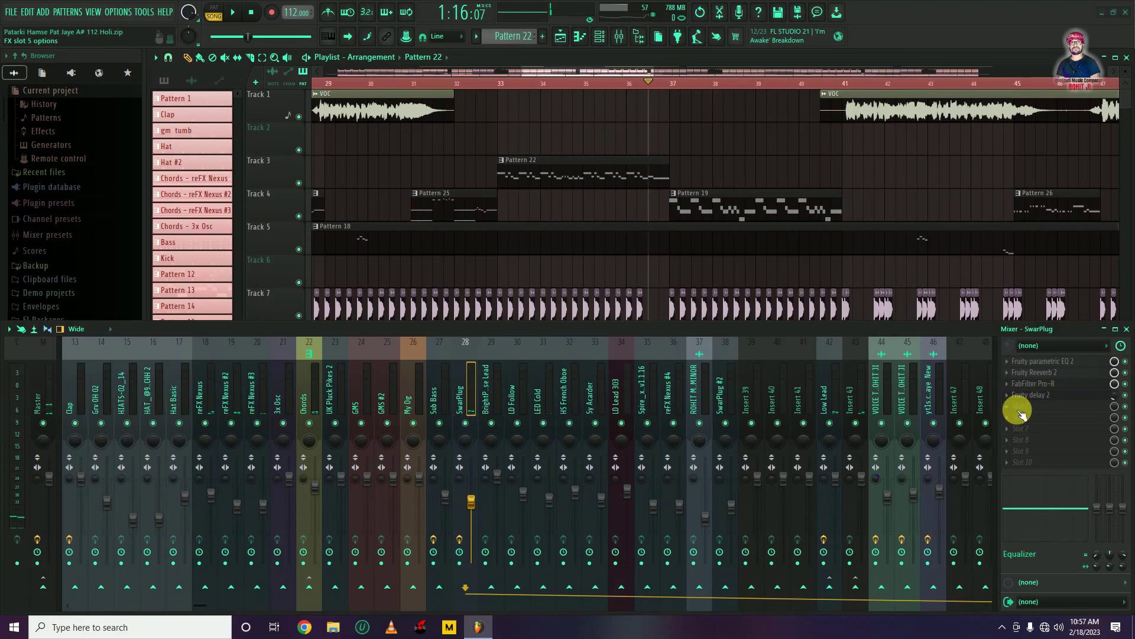
pyautogui.click(1012, 408)
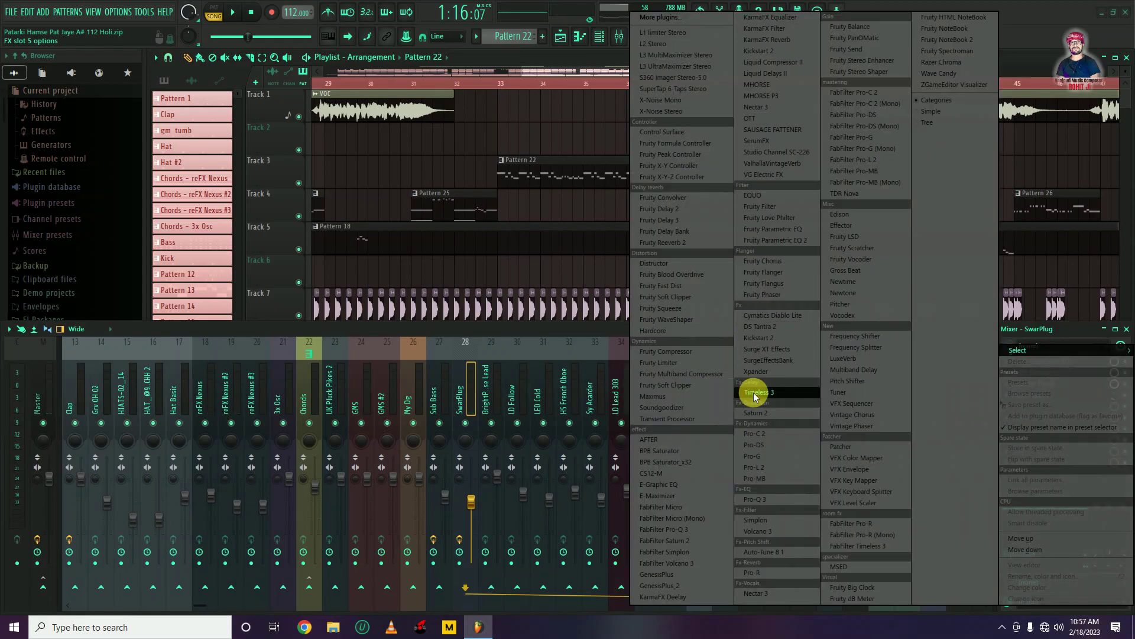
pyautogui.click(754, 434)
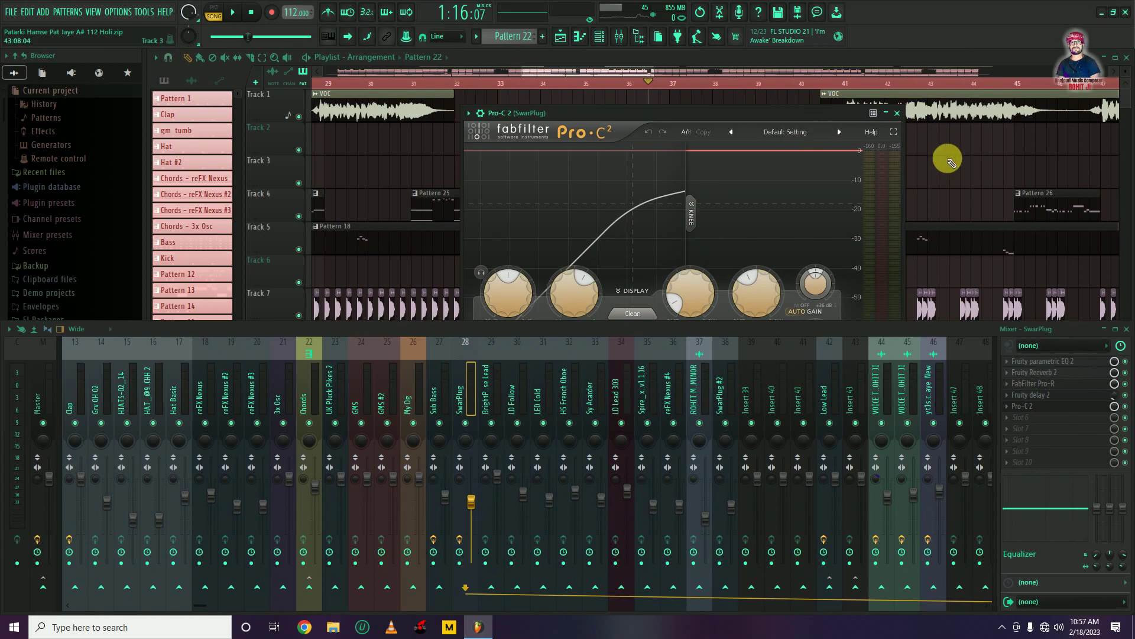
pyautogui.press('Escape')
# Solo playlist Track 3, unmute Track 4 alongside it and play back the isolated leads.
pyautogui.rightClick(298, 183)
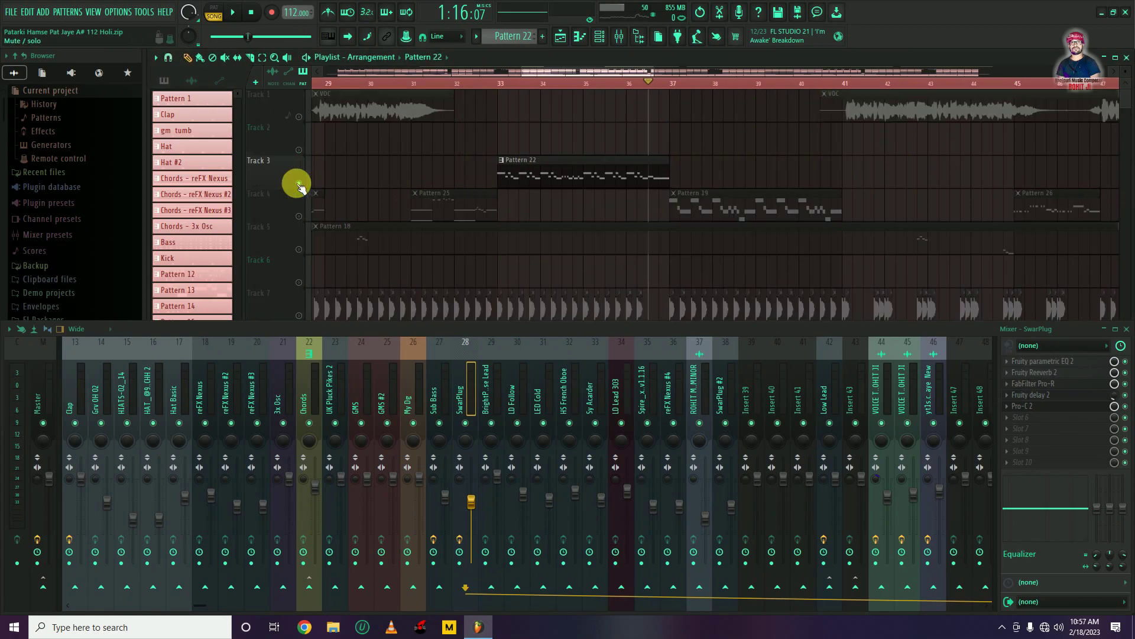
pyautogui.click(299, 216)
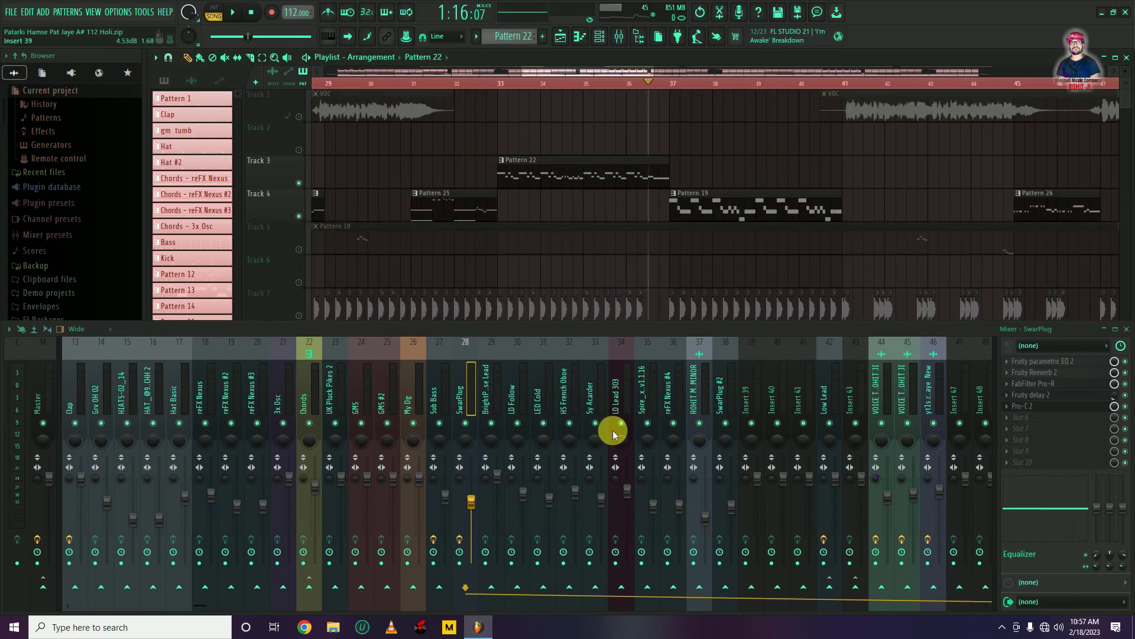
pyautogui.press('space')
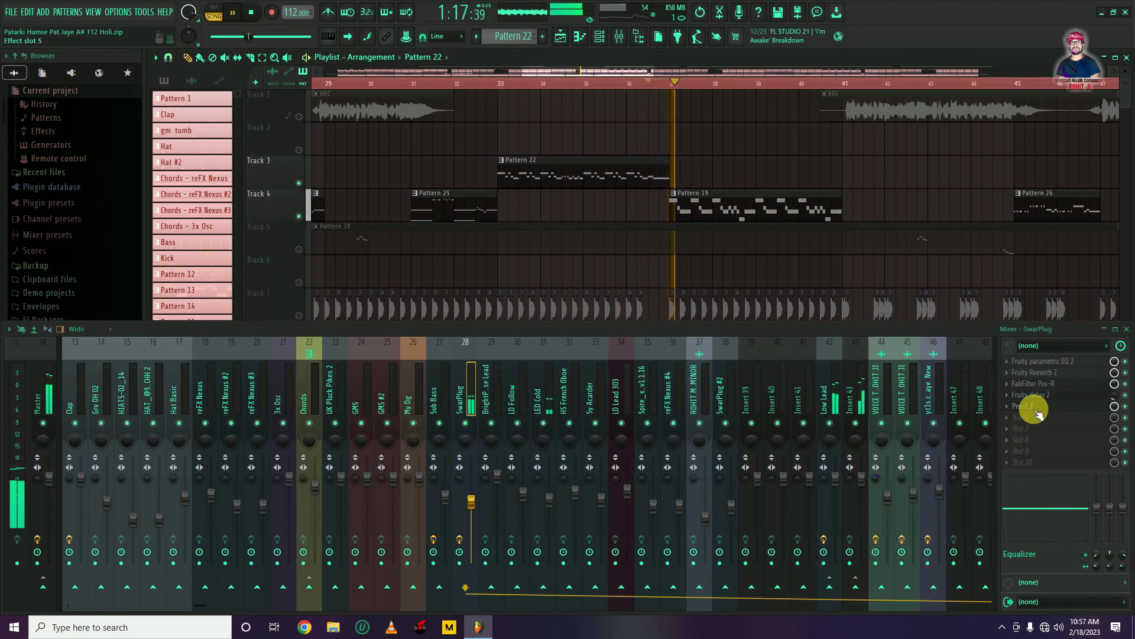
# Reopen Pro-C 2 on the SwarPlug track and raise its threshold to just below 0 dB while listening.
pyautogui.click(1034, 406)
pyautogui.press('space')
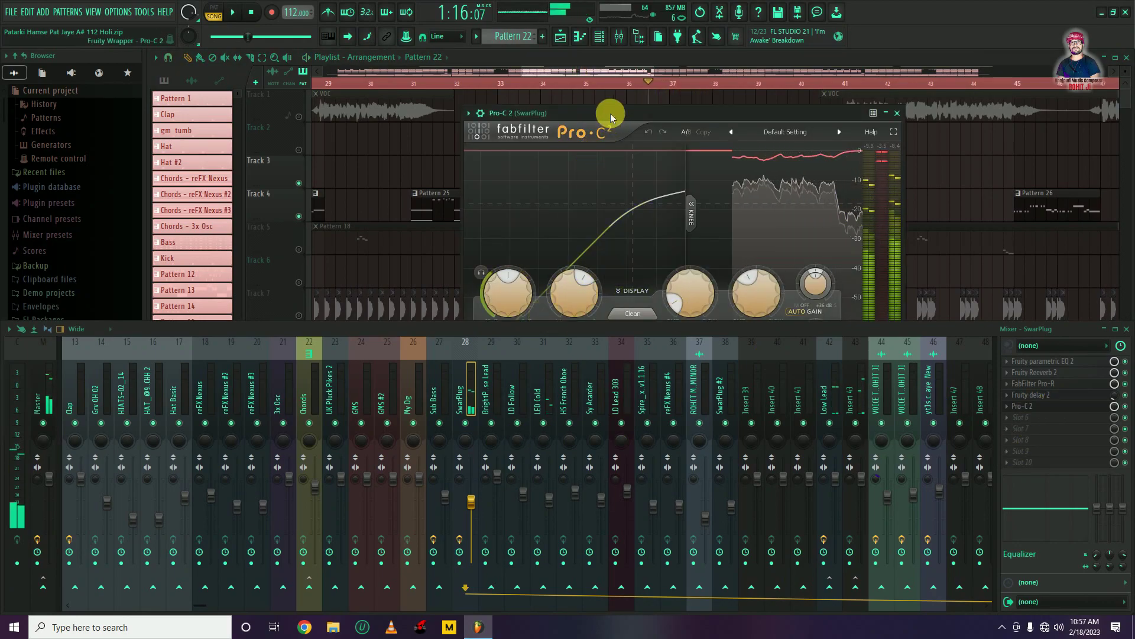
pyautogui.moveTo(611, 112); pyautogui.dragTo(585, 71)
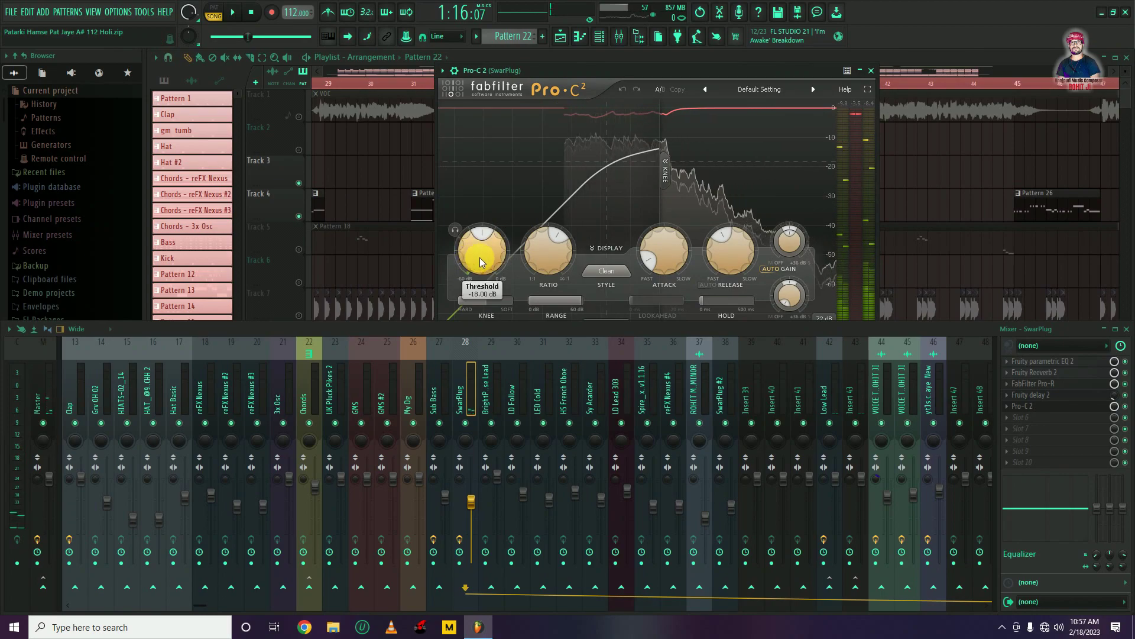
pyautogui.moveTo(480, 258); pyautogui.dragTo(480, 245)
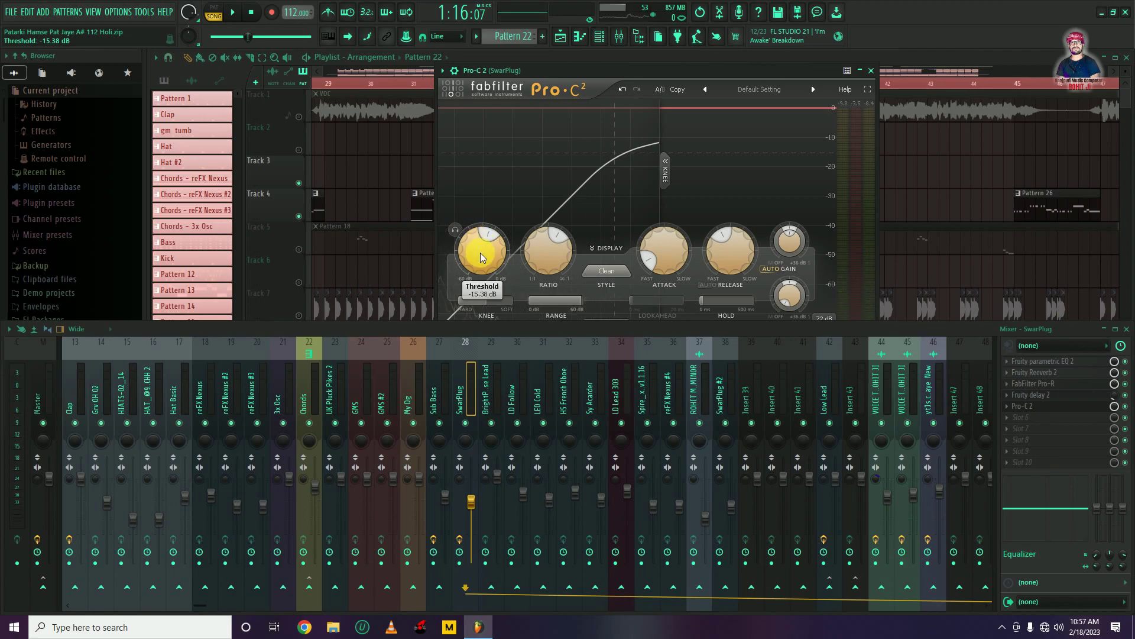
pyautogui.press('space')
pyautogui.moveTo(482, 254); pyautogui.dragTo(472, 207)
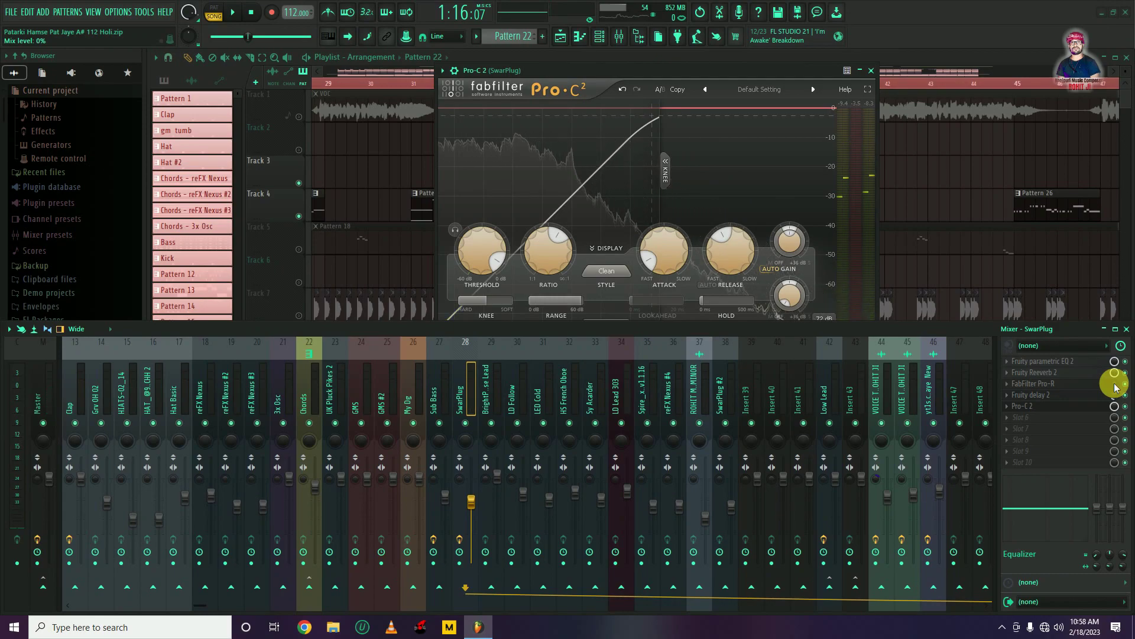
# Check the Low Lead mixer track's effect chain and route the SwarPlug track only to Low Lead.
pyautogui.scroll(-5, 867, 393)
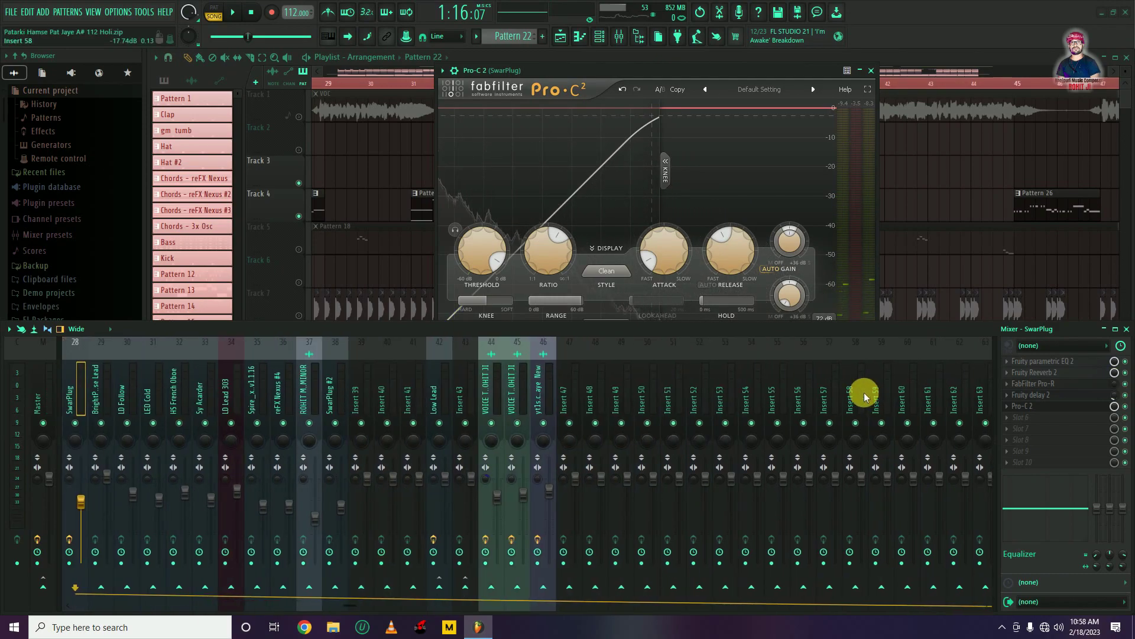
pyautogui.click(438, 397)
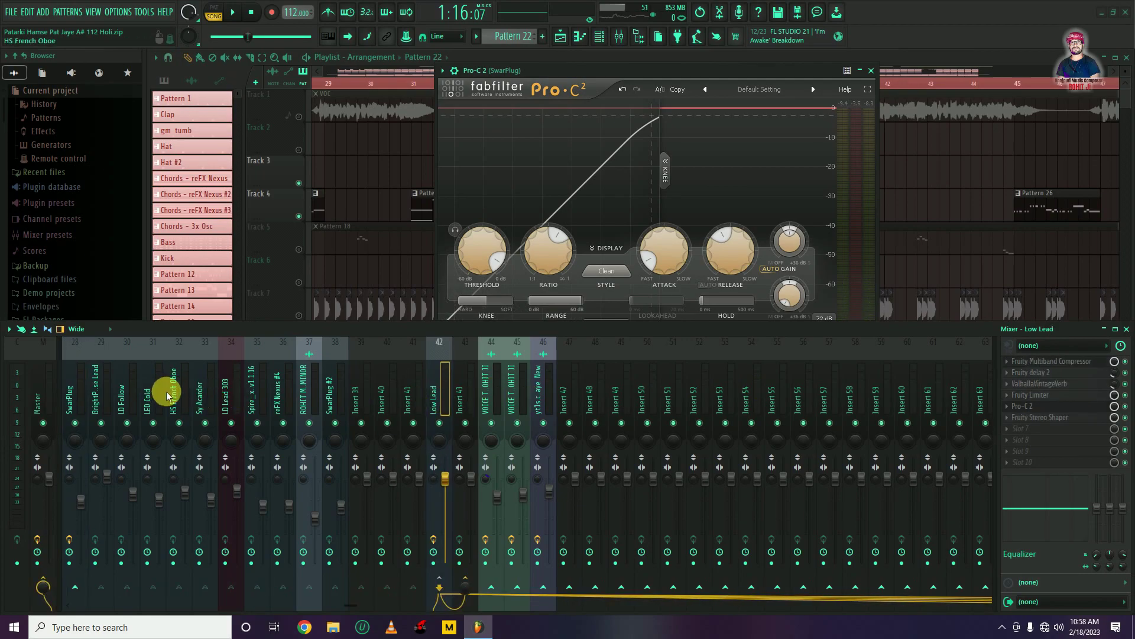
pyautogui.scroll(1, 168, 395)
pyautogui.click(121, 397)
pyautogui.click(148, 395)
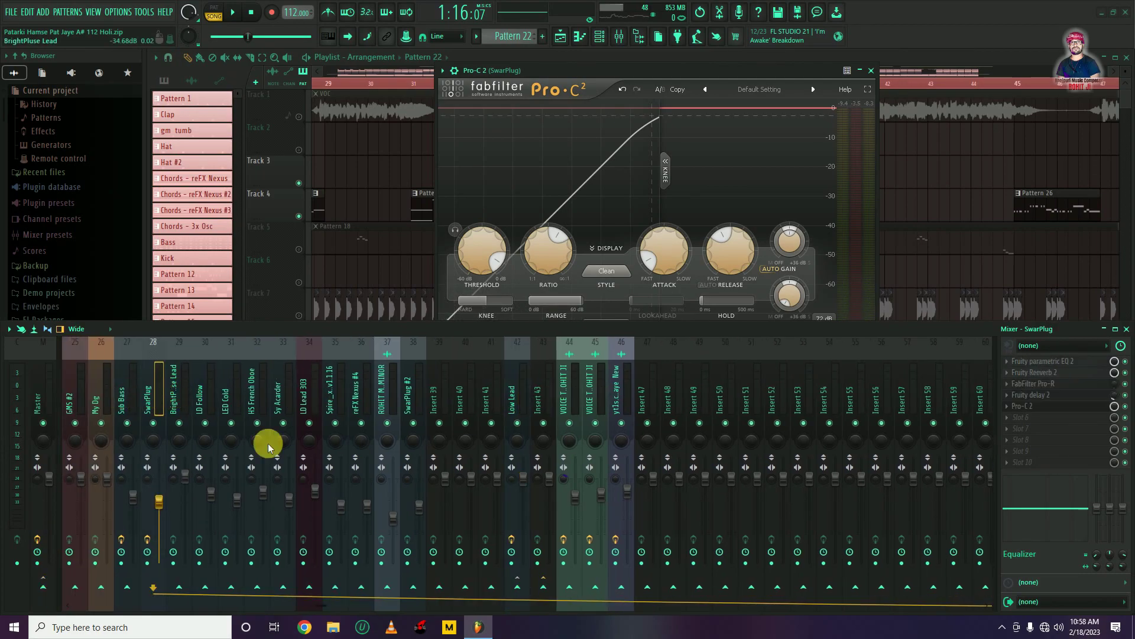
pyautogui.click(518, 395)
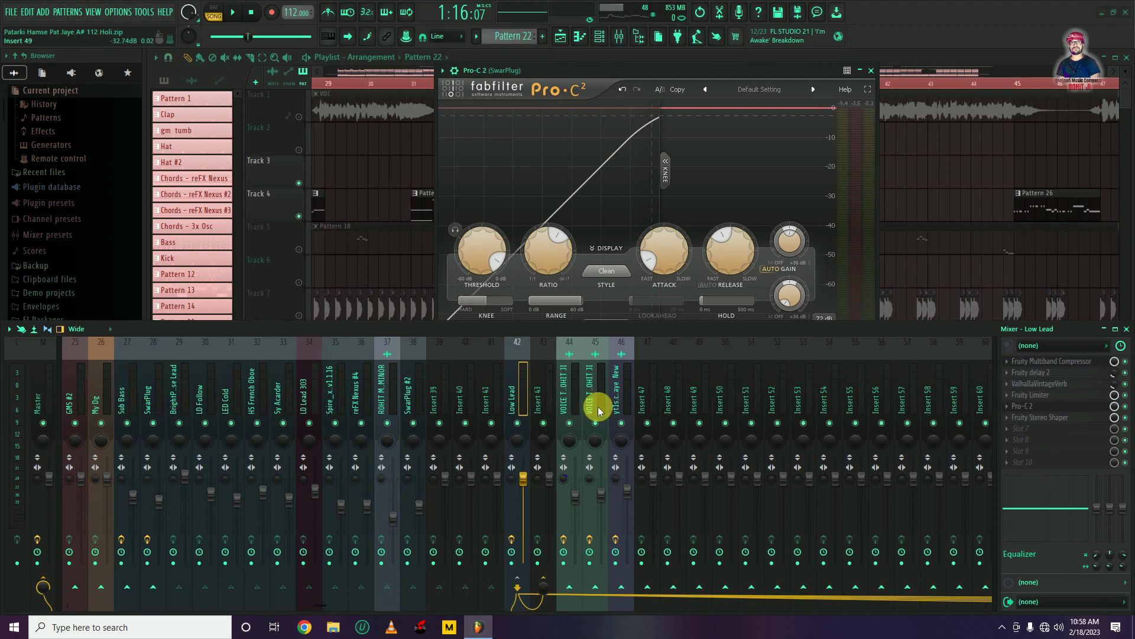
pyautogui.click(147, 404)
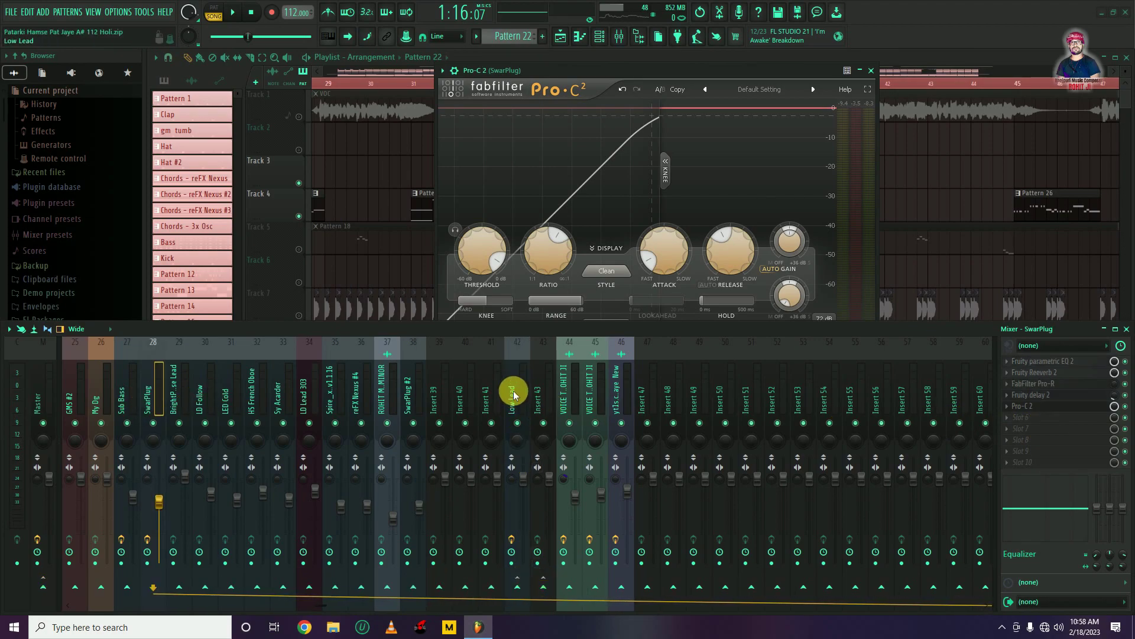
pyautogui.click(517, 587)
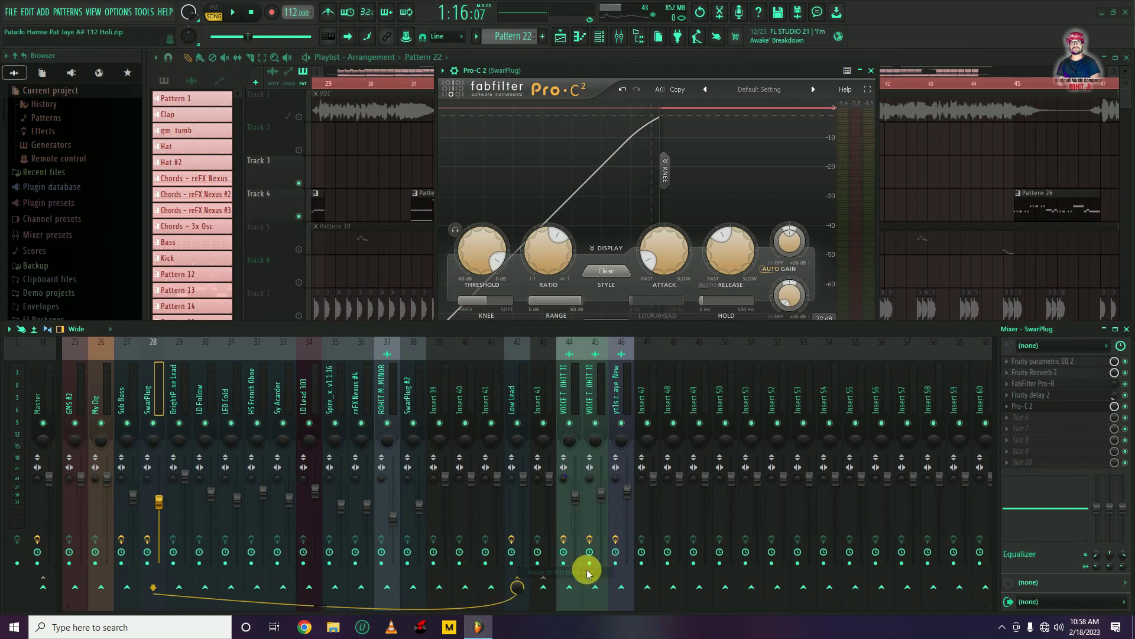
# Readjust the SwarPlug track's Pro-R and delay mix levels while listening, and disable Pro-C 2.
pyautogui.hscroll(-2, 493, 421)
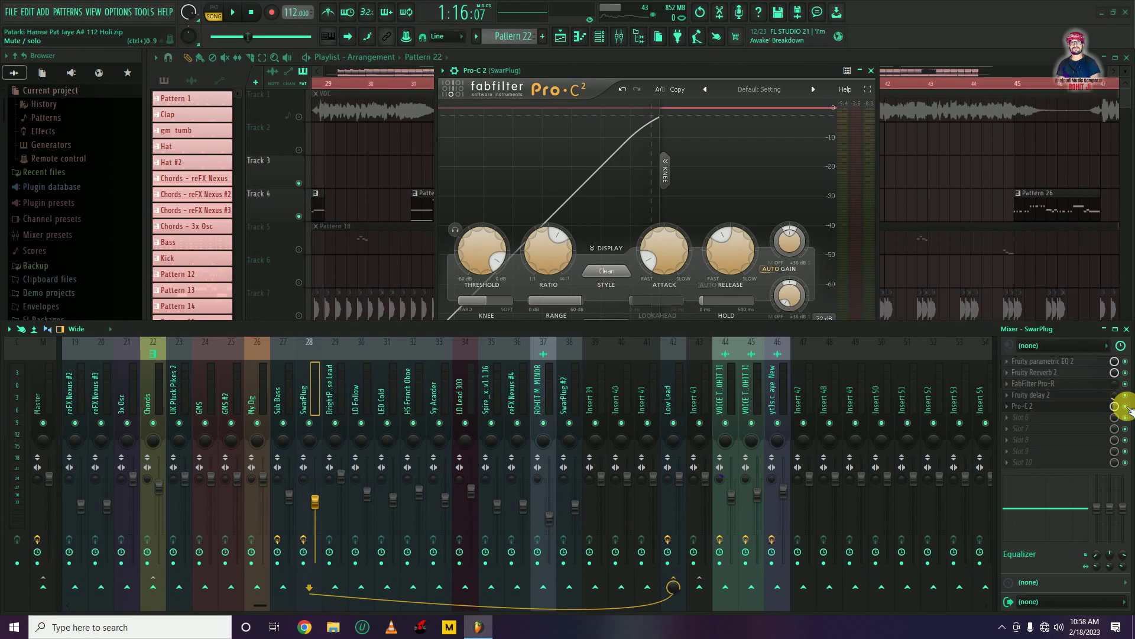
pyautogui.press('space')
pyautogui.scroll(3, 1117, 387)
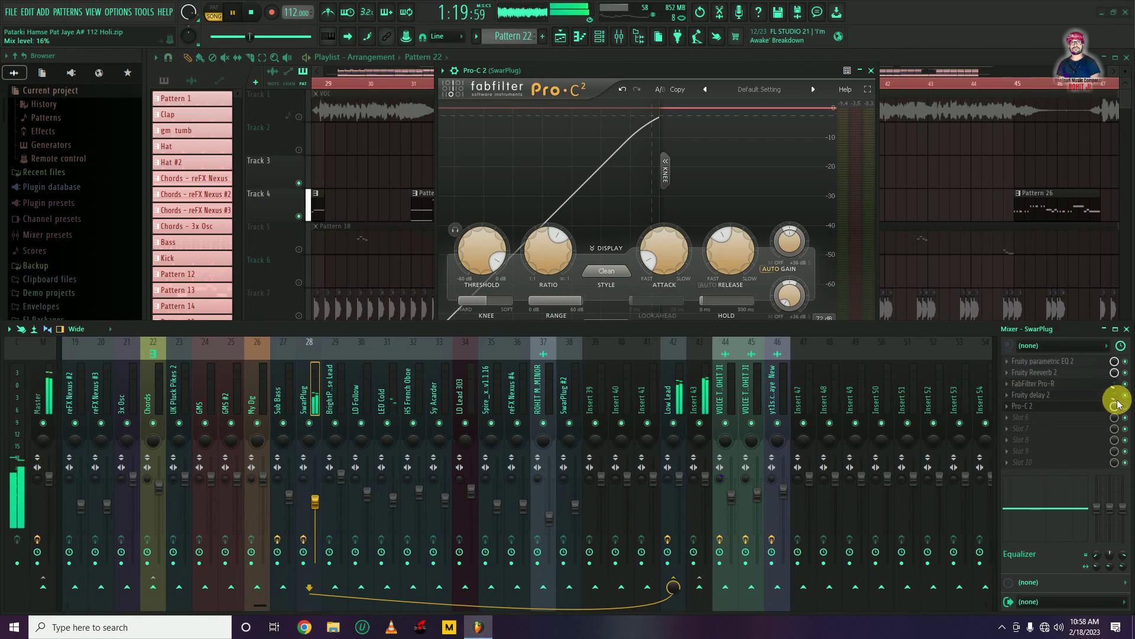
pyautogui.press('space')
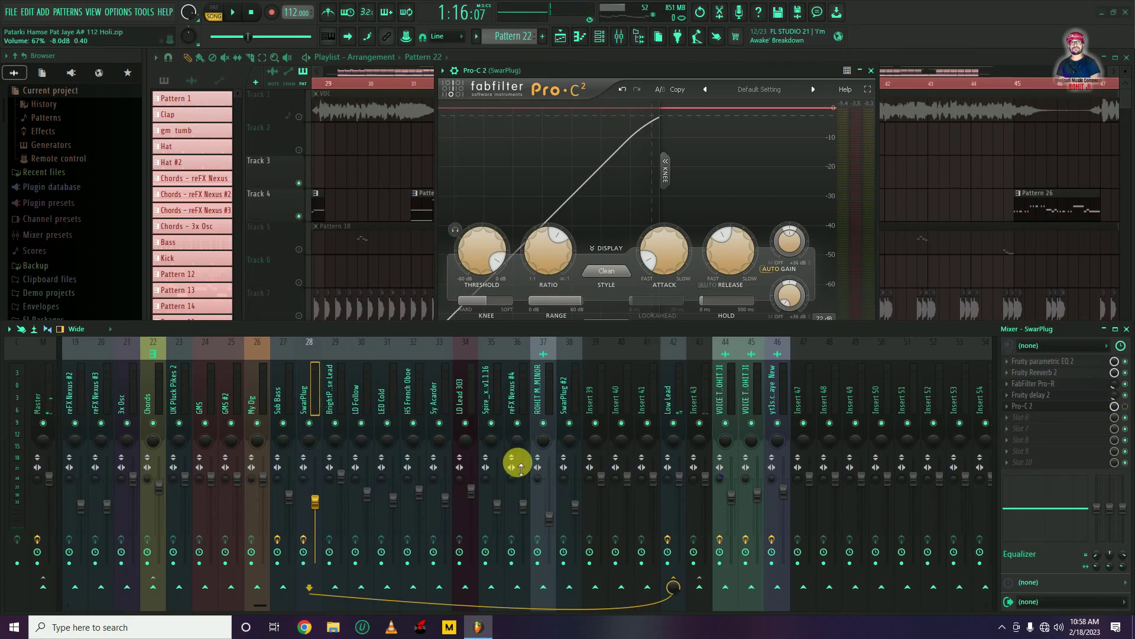
# Lower the Pro-C 2 threshold on the SwarPlug track to its minimum, play back the leads and close the plugin.
pyautogui.moveTo(490, 261); pyautogui.dragTo(444, 616)
pyautogui.press('space')
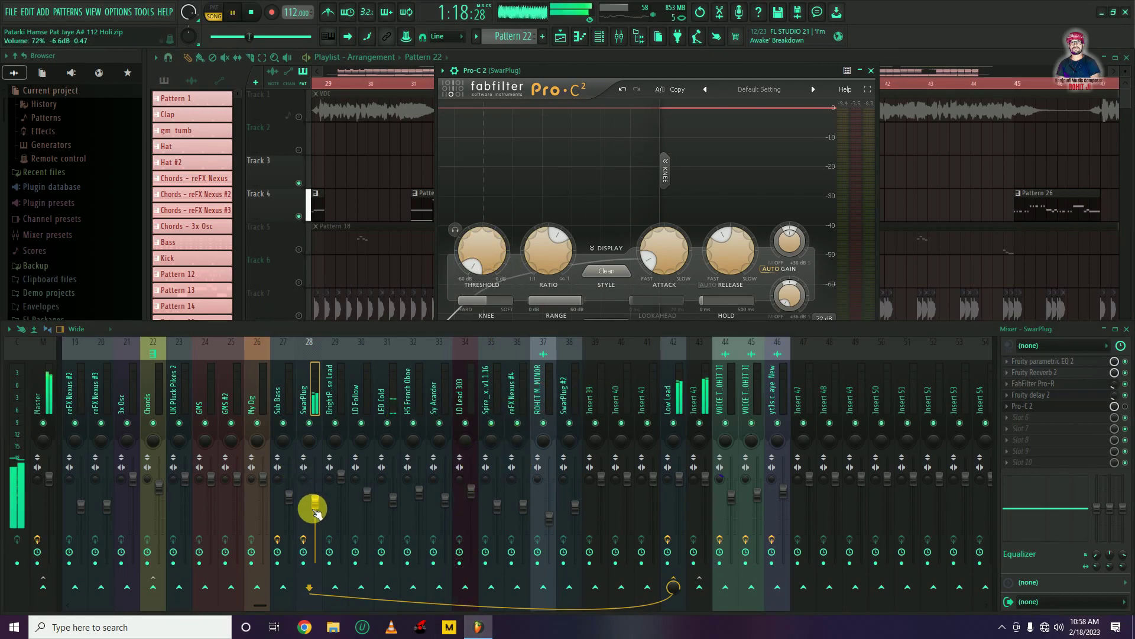
pyautogui.press('space')
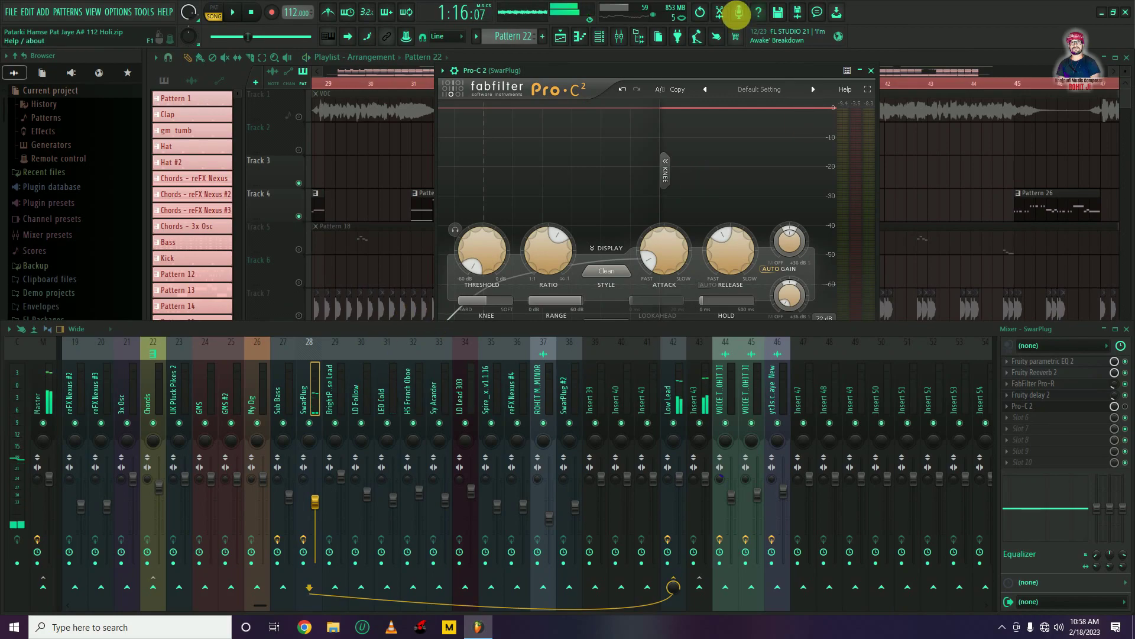
pyautogui.click(910, 155)
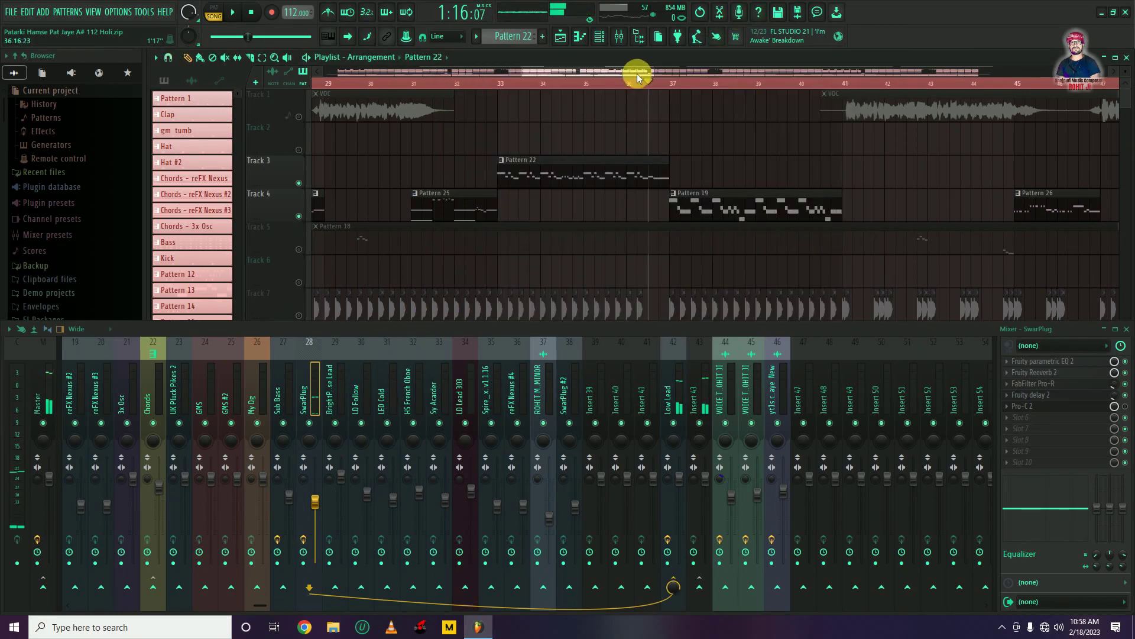
# Set the SwarPlug #2 channel's volume in the Channel rack to about 59% while replaying the soloed leads.
pyautogui.click(606, 40)
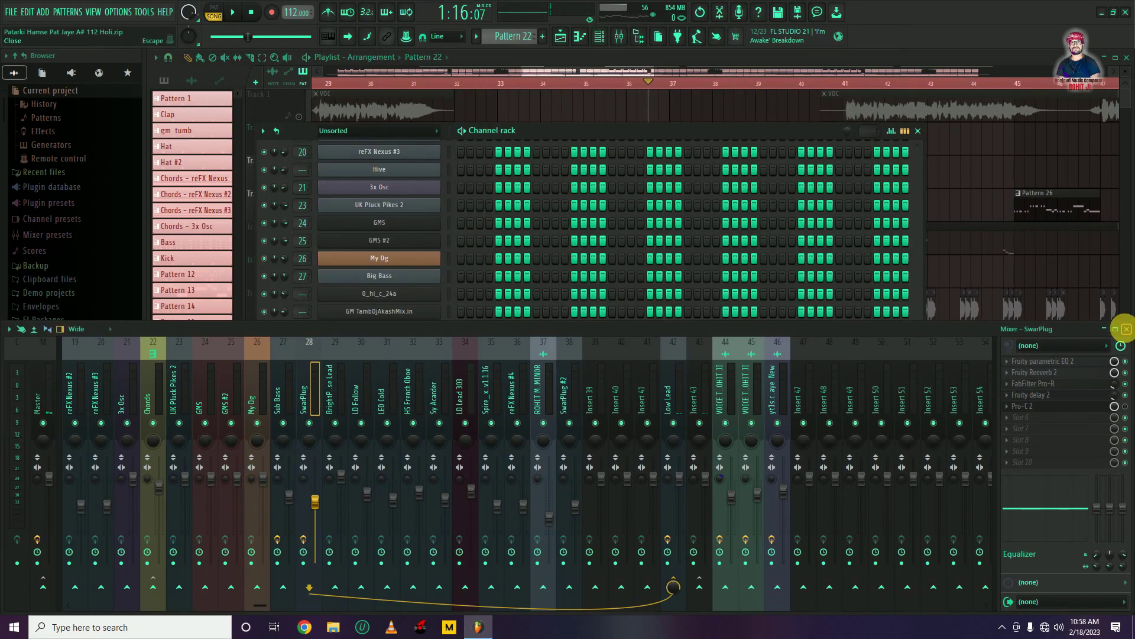
pyautogui.click(1126, 329)
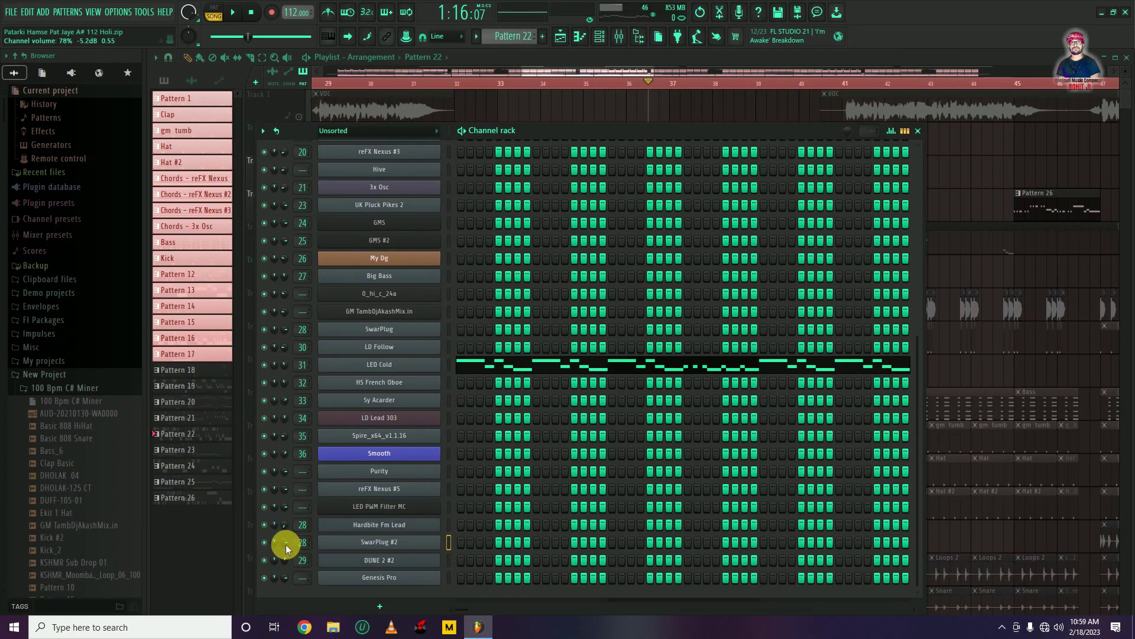
pyautogui.press('space')
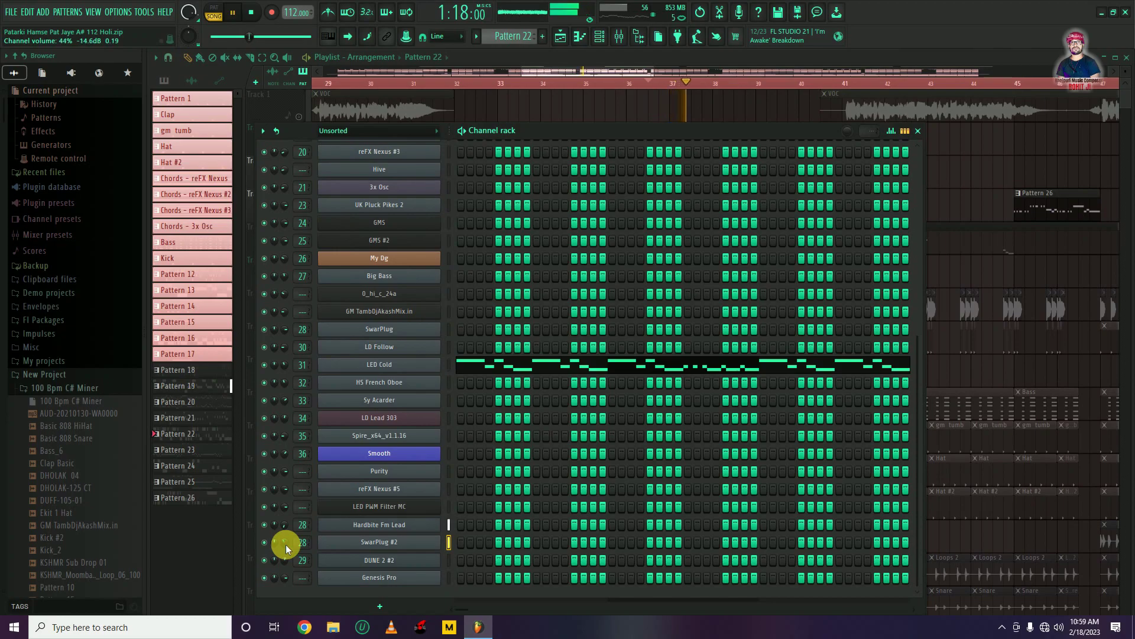
pyautogui.press('space')
pyautogui.press('space')
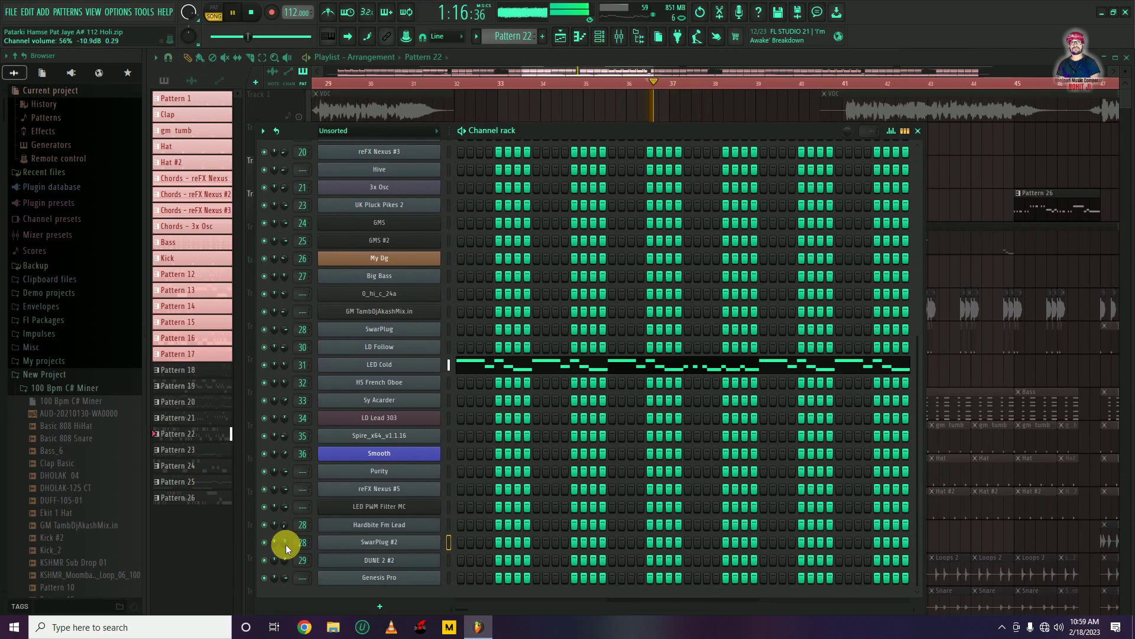
pyautogui.scroll(1, 286, 544)
pyautogui.press('space')
pyautogui.press('space')
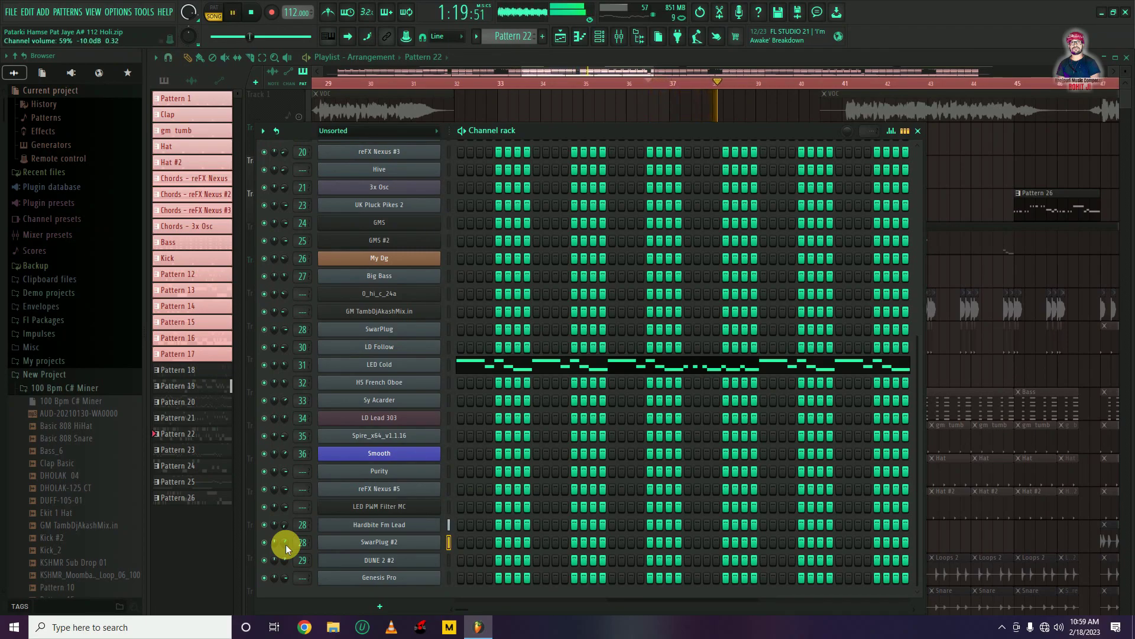
pyautogui.press('space')
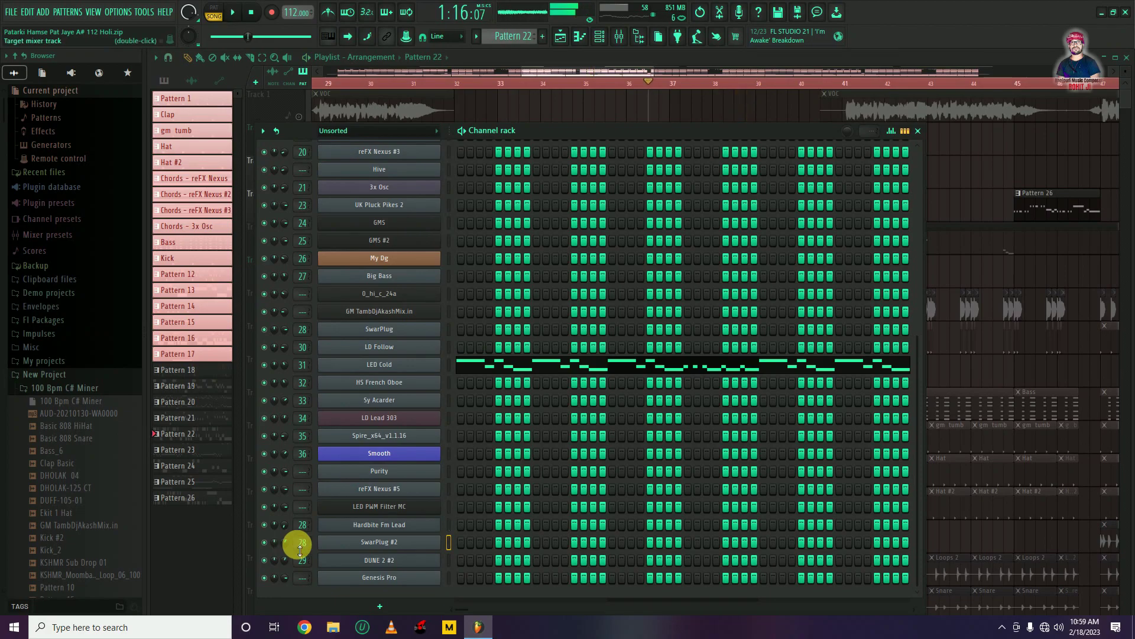
pyautogui.rightClick(967, 179)
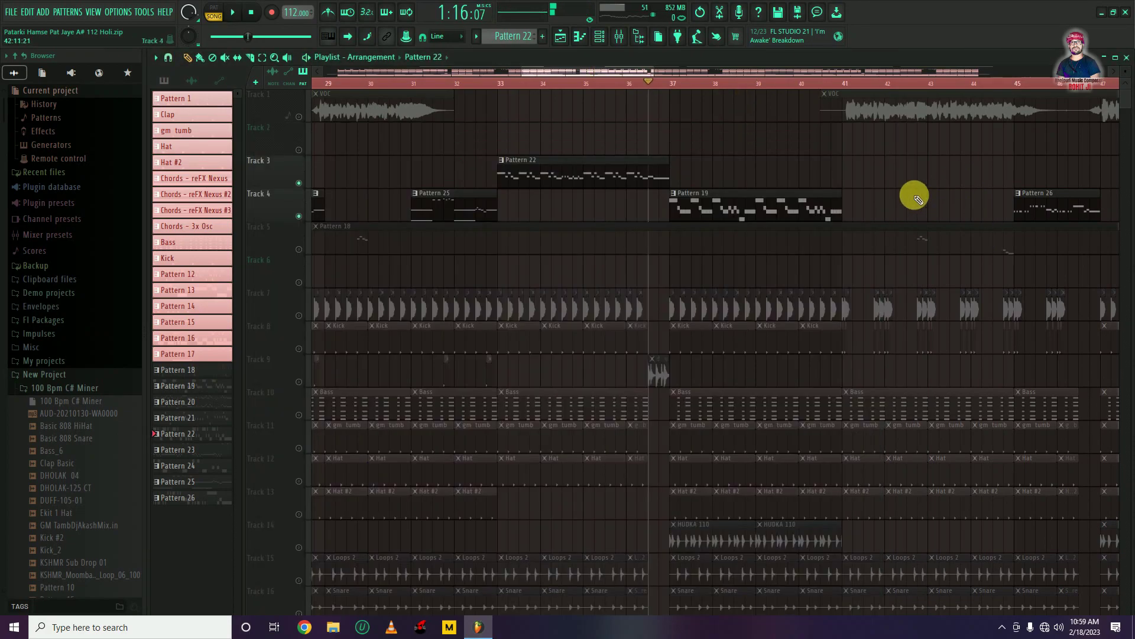
# Unsolo the playlist tracks and play the full arrangement from the end of Pattern 22 into Pattern 19.
pyautogui.scroll(-3, 509, 83)
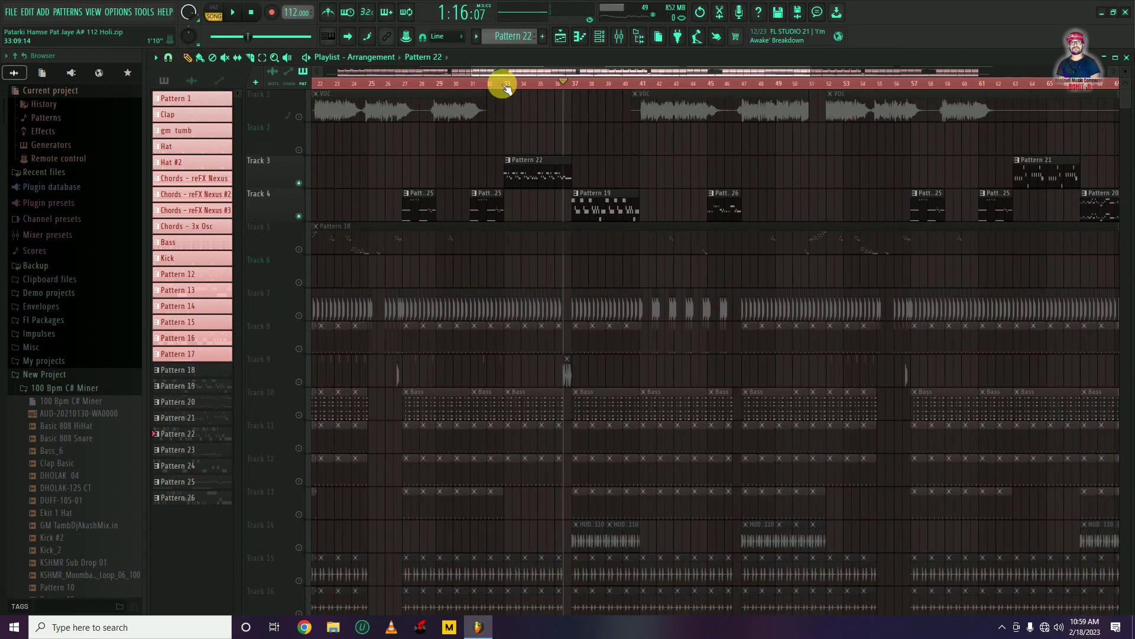
pyautogui.click(506, 83)
pyautogui.keyDown('ctrl'); pyautogui.click(298, 183); pyautogui.keyUp('ctrl')
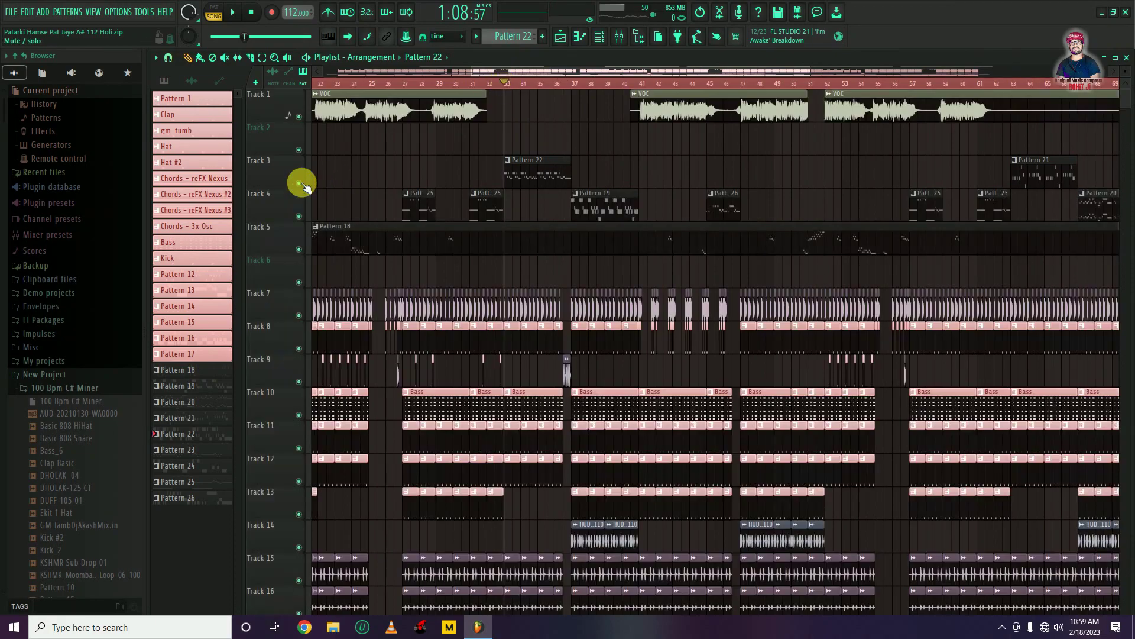
pyautogui.press('space')
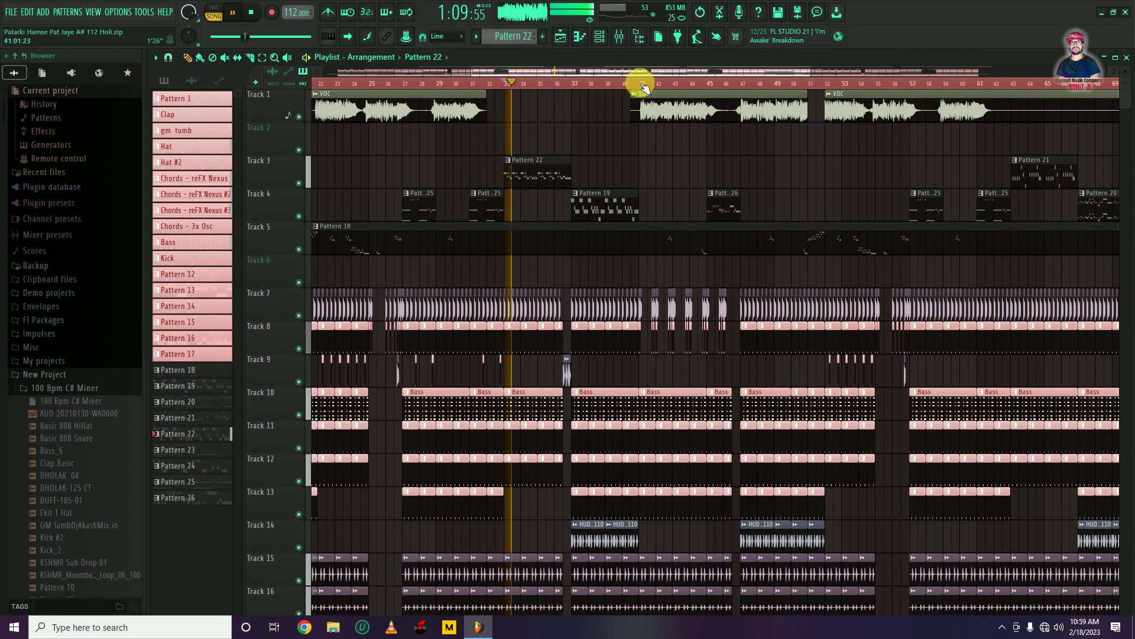
pyautogui.scroll(2, 641, 83)
pyautogui.click(514, 84)
pyautogui.scroll(3, 513, 83)
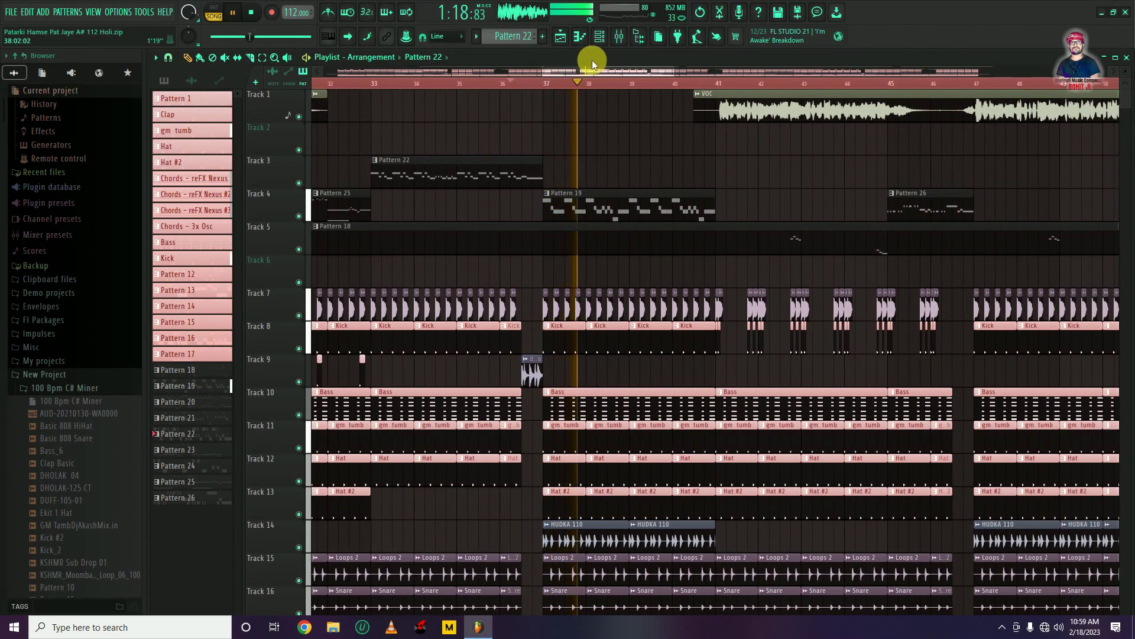
pyautogui.press('space')
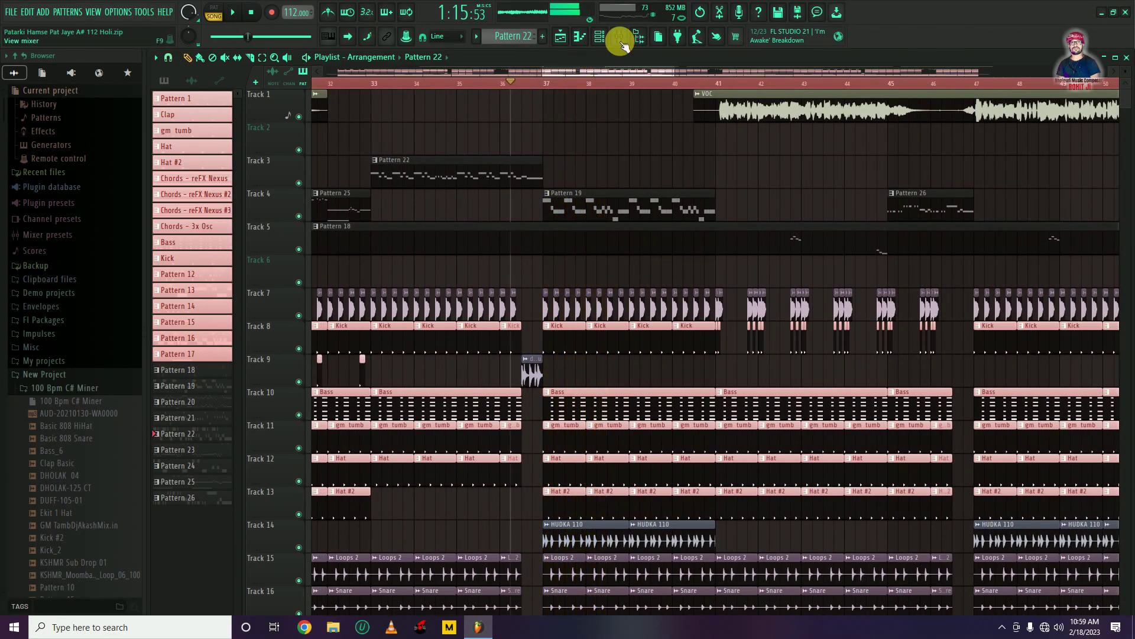
# Raise the SwarPlug mixer track's fader to about 81% (-4.5 dB) while listening to the full mix.
pyautogui.click(621, 43)
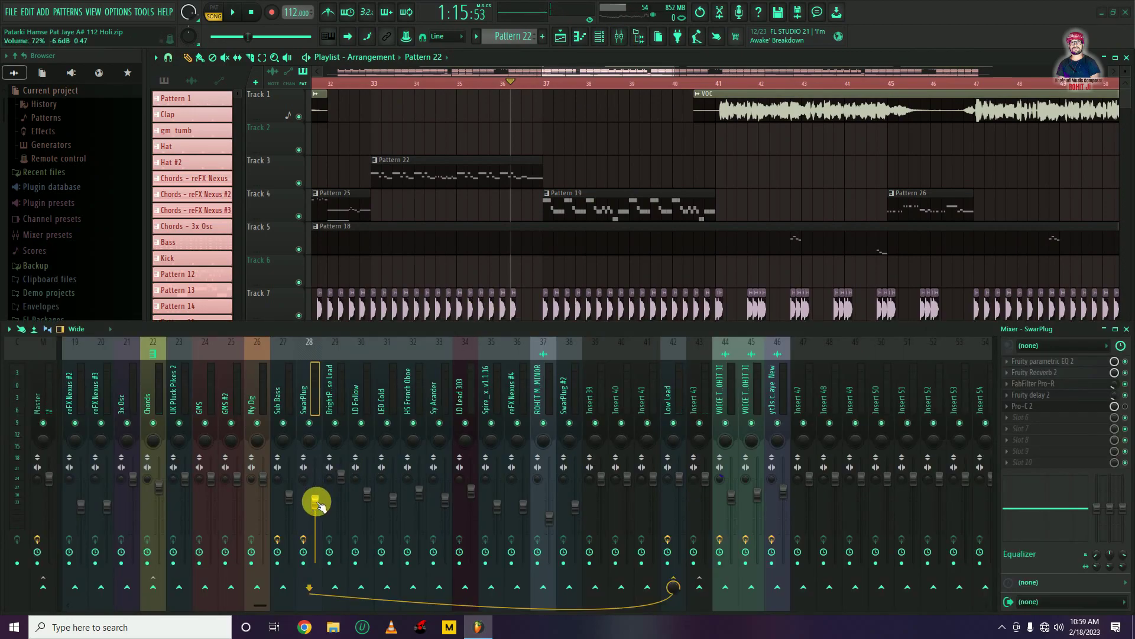
pyautogui.moveTo(320, 505); pyautogui.dragTo(319, 499)
pyautogui.press('space')
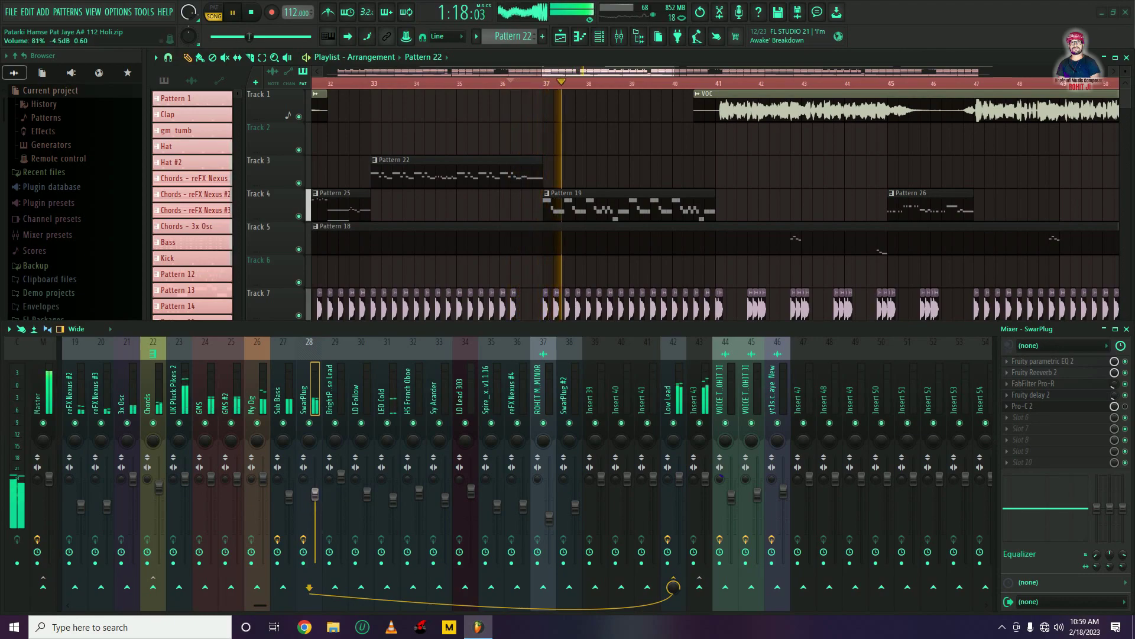
pyautogui.moveTo(319, 501); pyautogui.dragTo(320, 499)
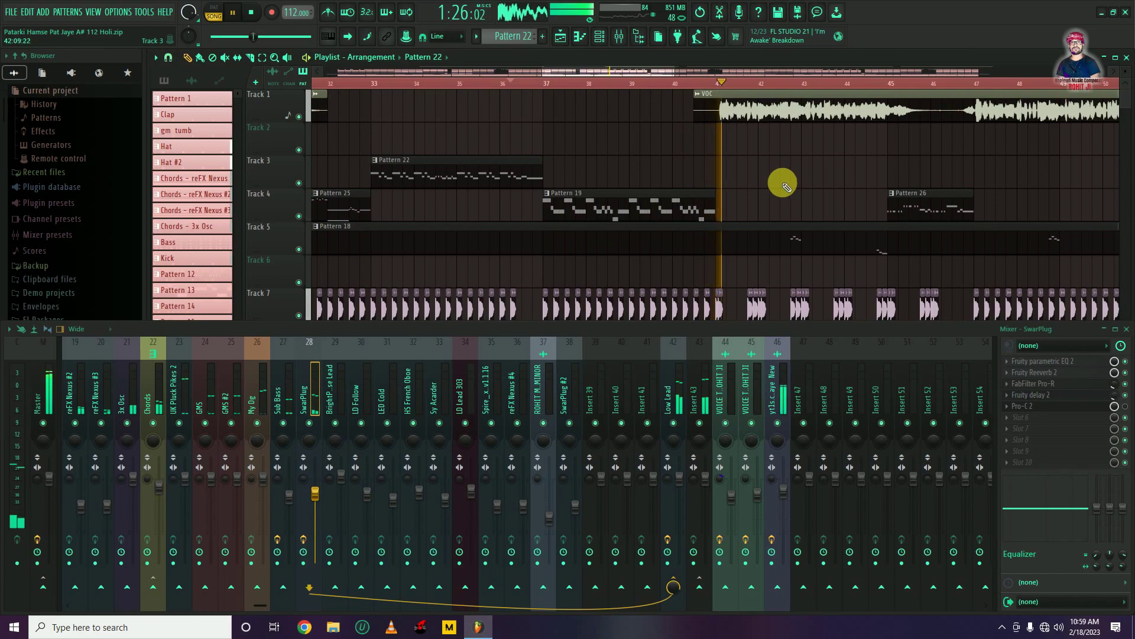
pyautogui.press('space')
pyautogui.scroll(-2, 594, 89)
pyautogui.scroll(-1, 603, 98)
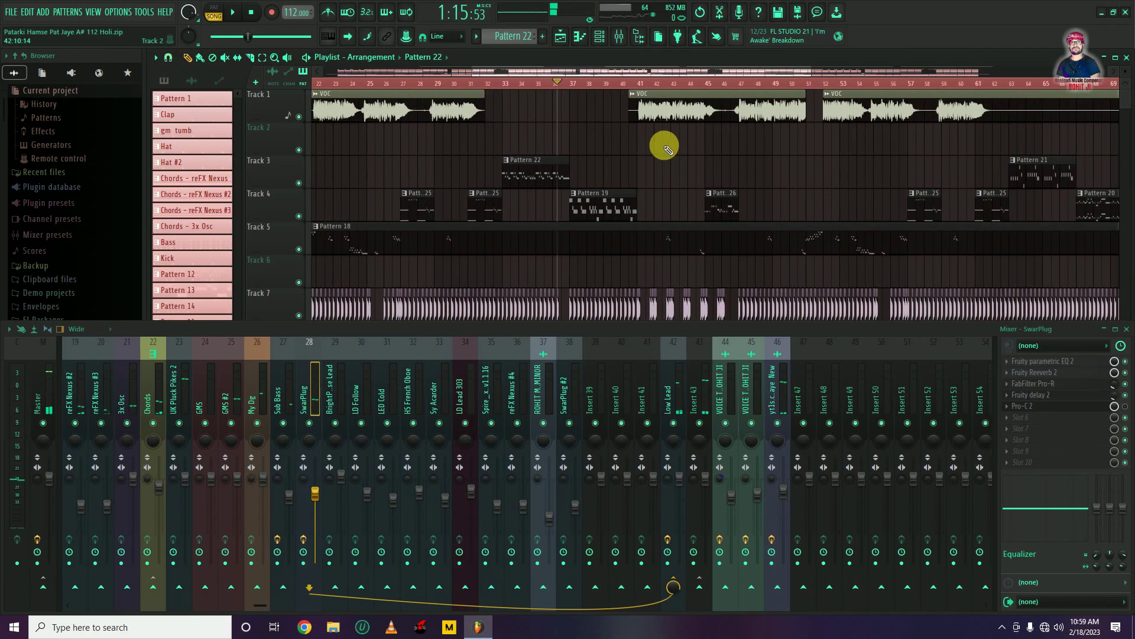